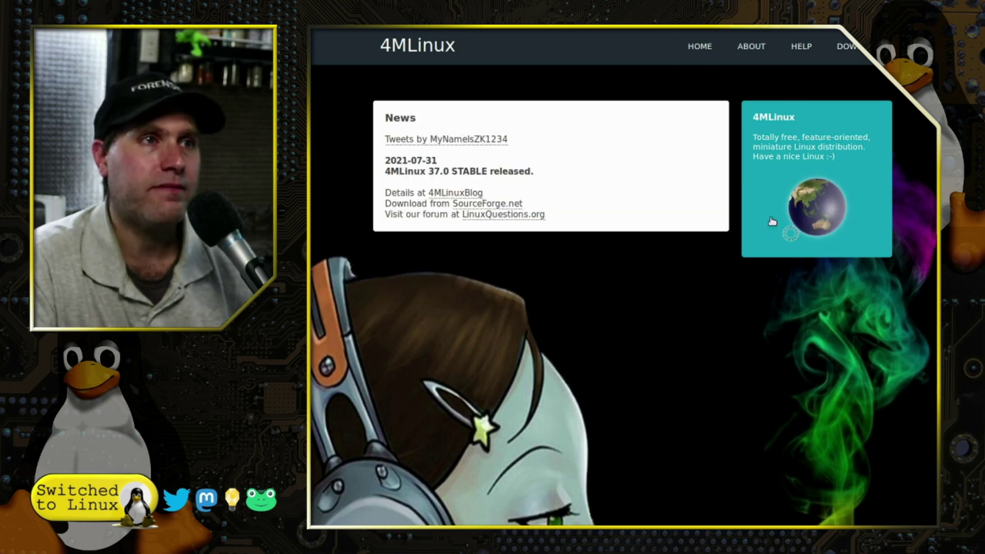
- Read the 4MLinux 37.0 STABLE release post's software, features and download link, then return to the homepage
scroll(600, 270, down, 10)
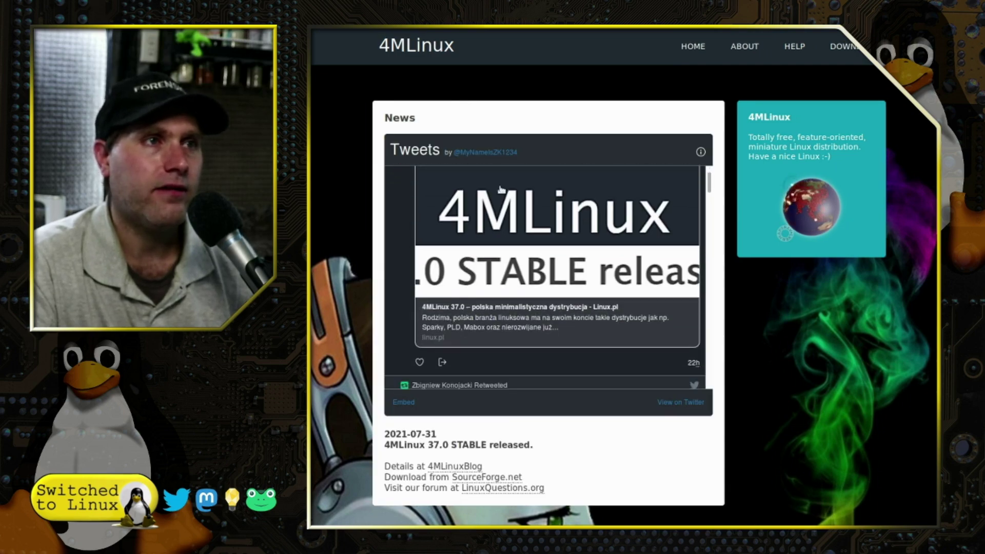
scroll(597, 374, up, 5)
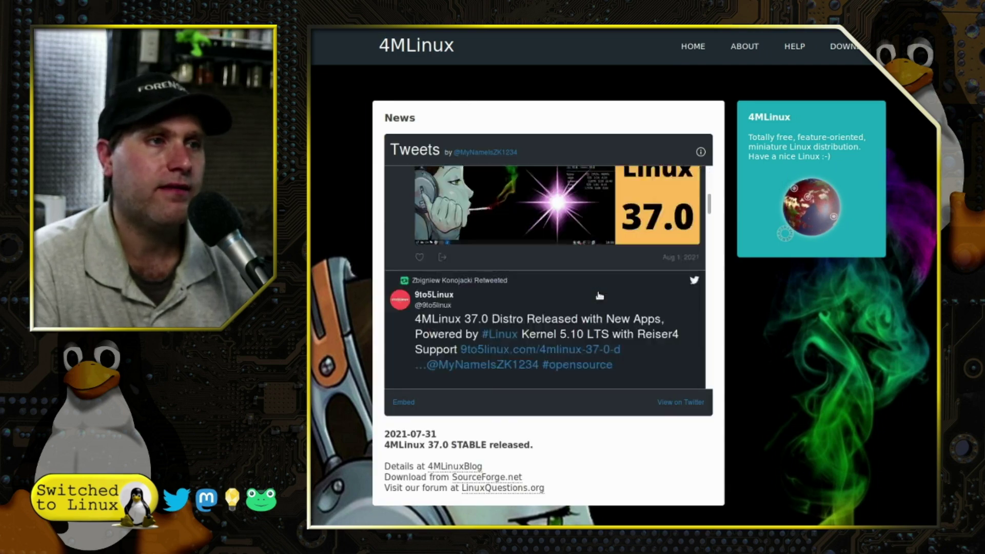
key(ctrl+Tab)
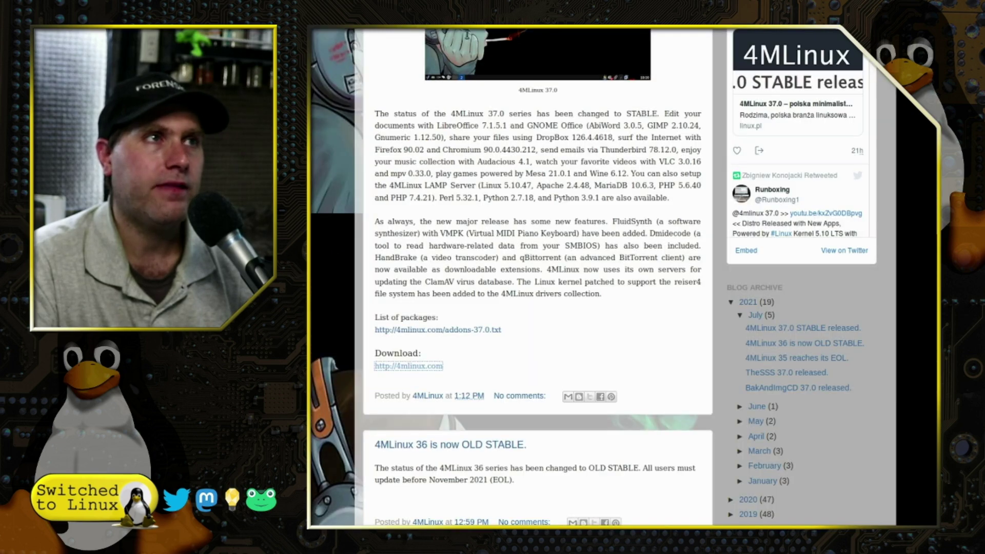
scroll(605, 310, up, 6)
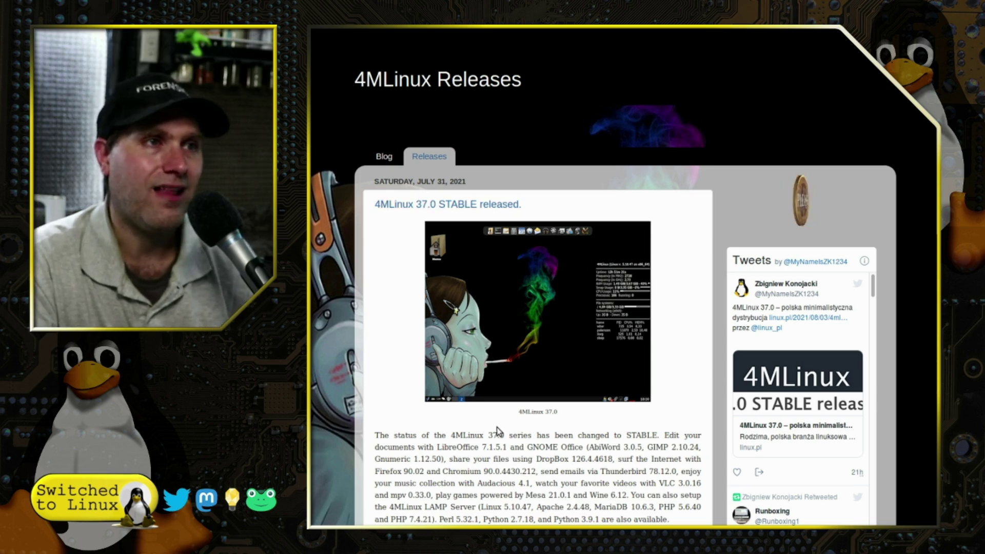
scroll(497, 431, down, 2)
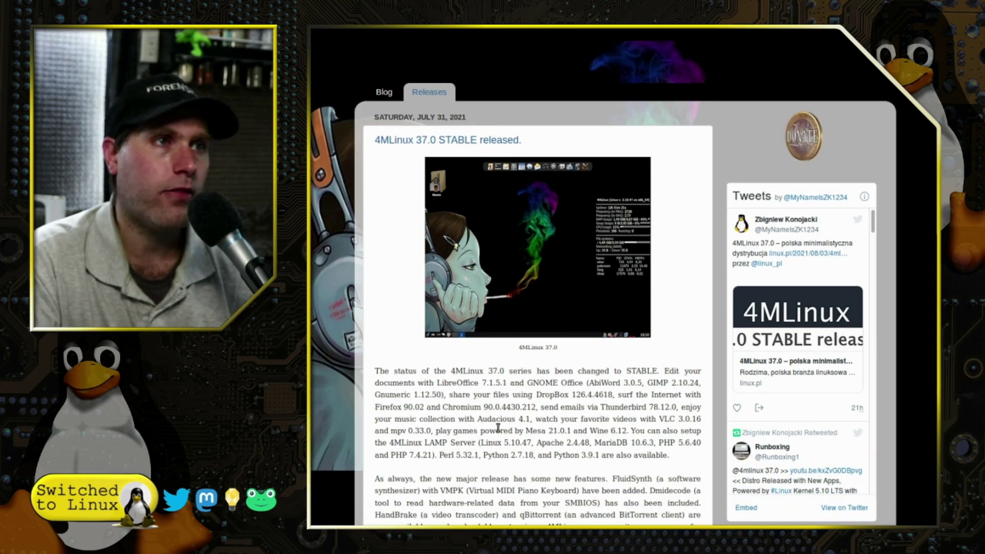
scroll(534, 422, down, 3)
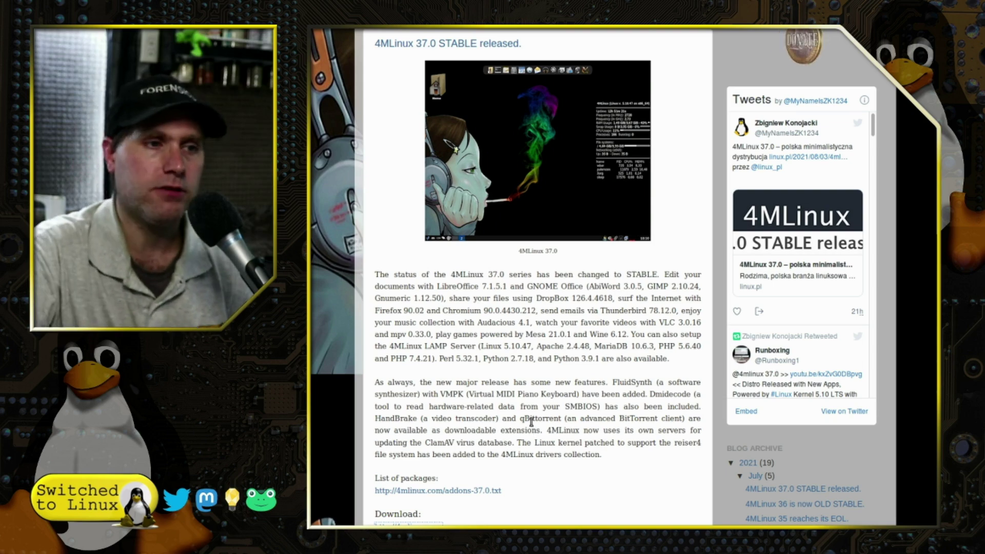
scroll(532, 422, down, 5)
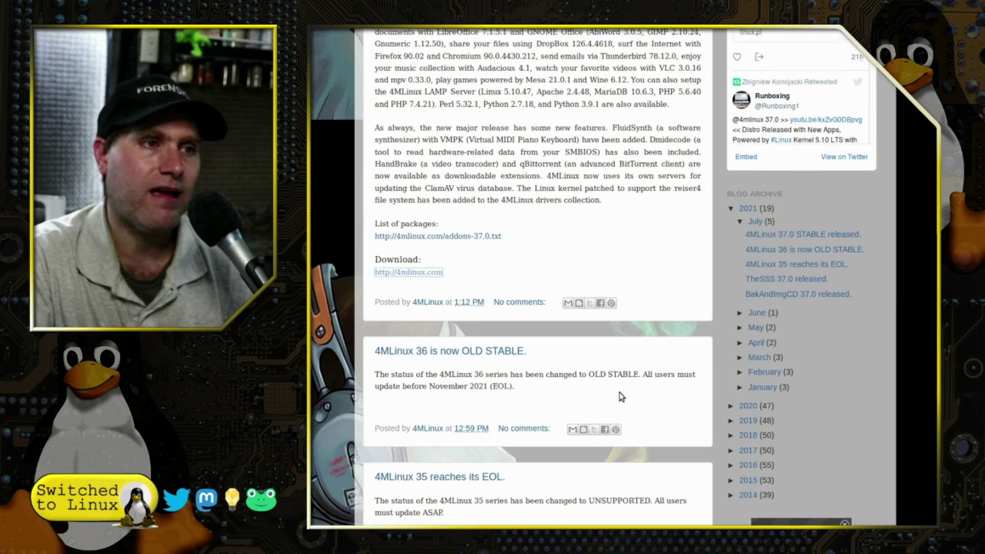
scroll(621, 397, up, 4)
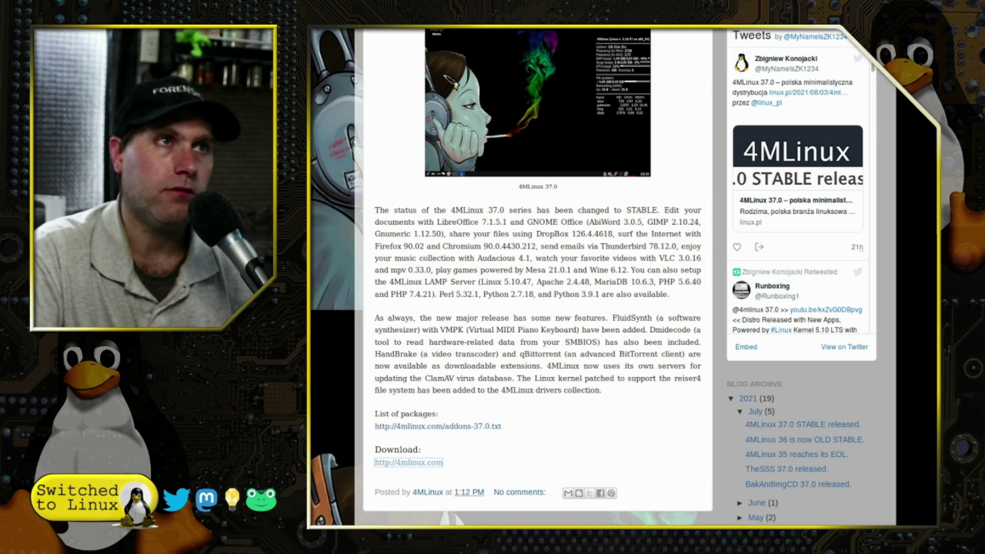
key(ctrl+Tab)
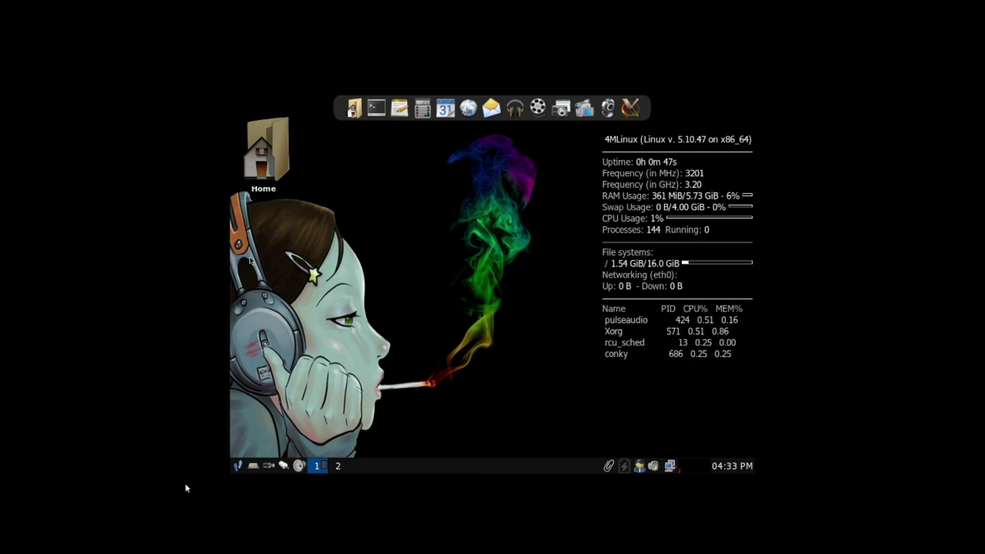
click(237, 466)
mouse_move(271, 326)
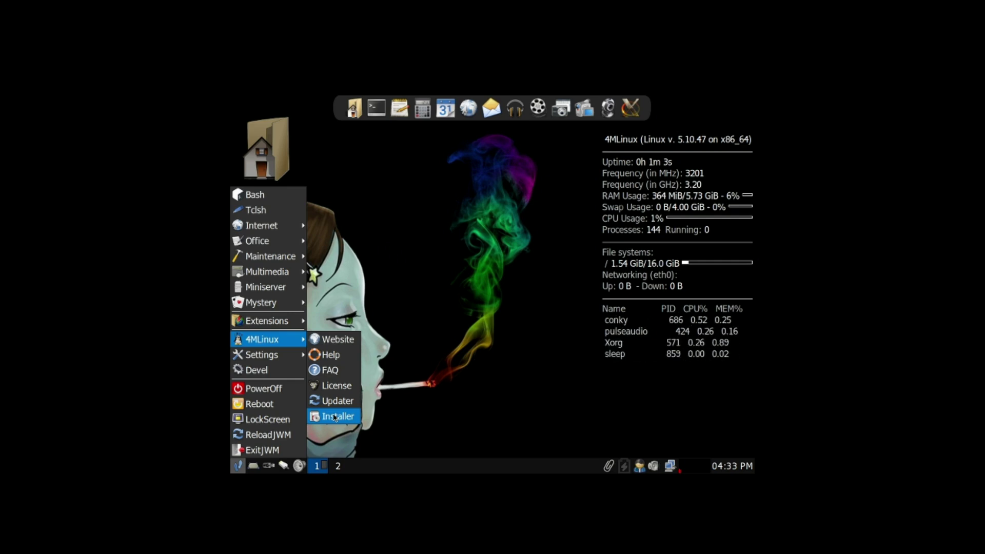
click(335, 418)
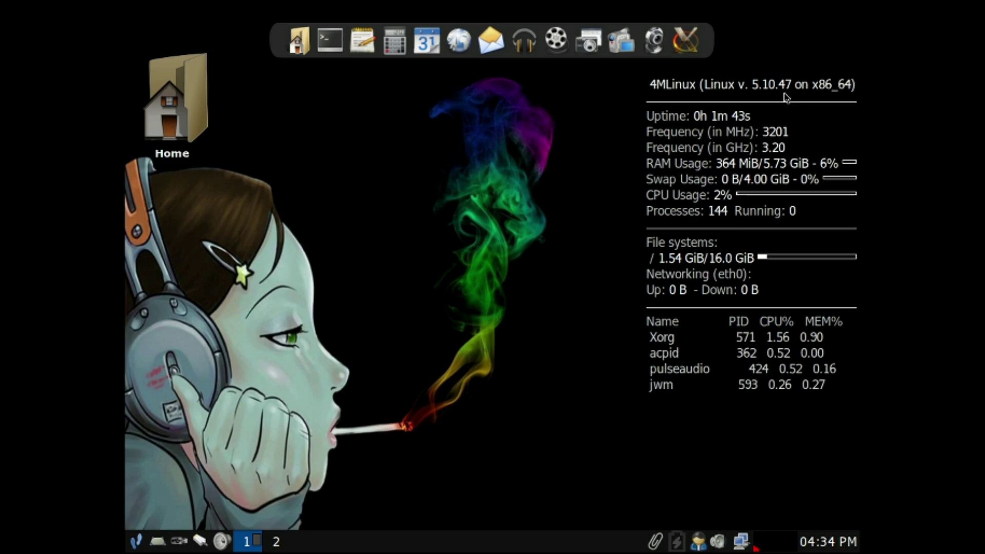
- Toggle the Conky system monitor, then open and close the VideoPlayer from the dock
click(691, 38)
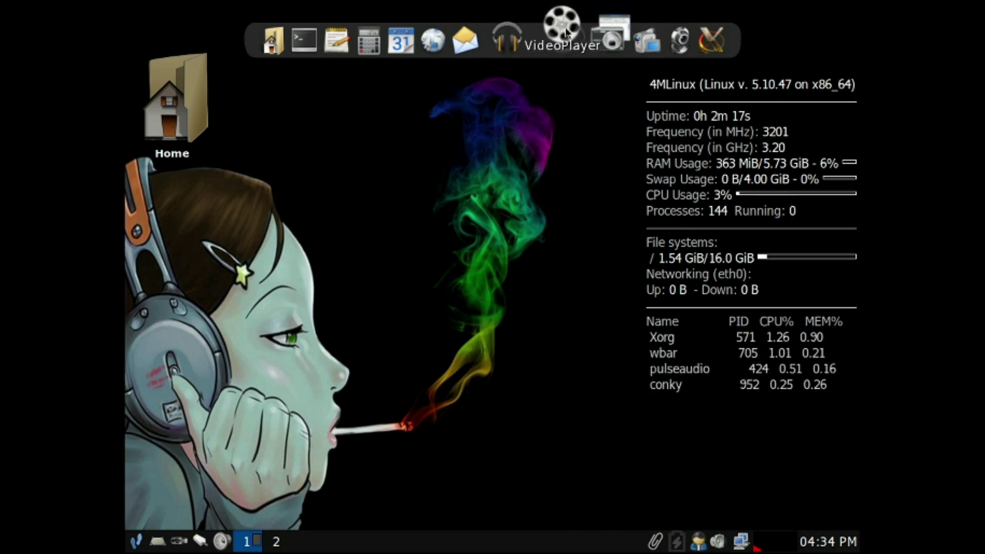
click(566, 32)
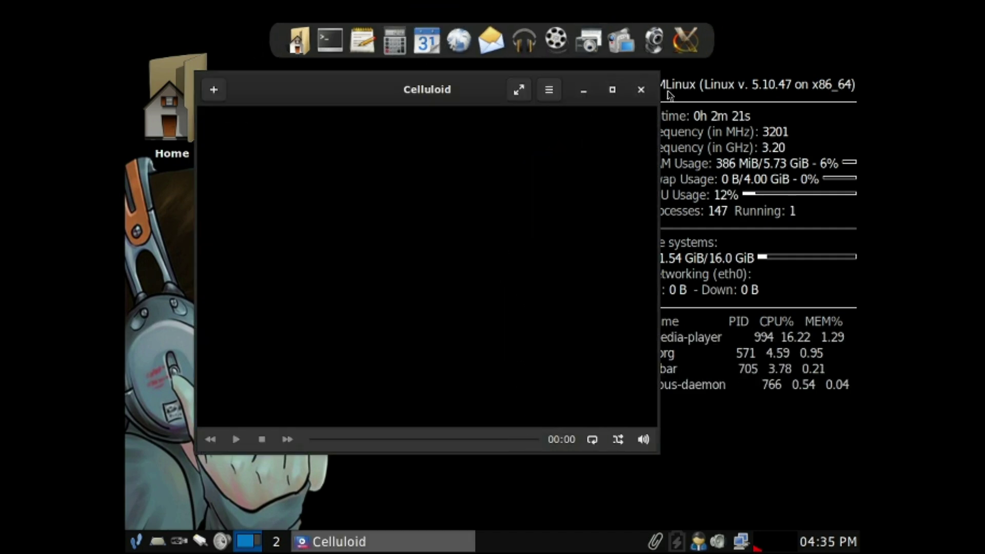
click(639, 89)
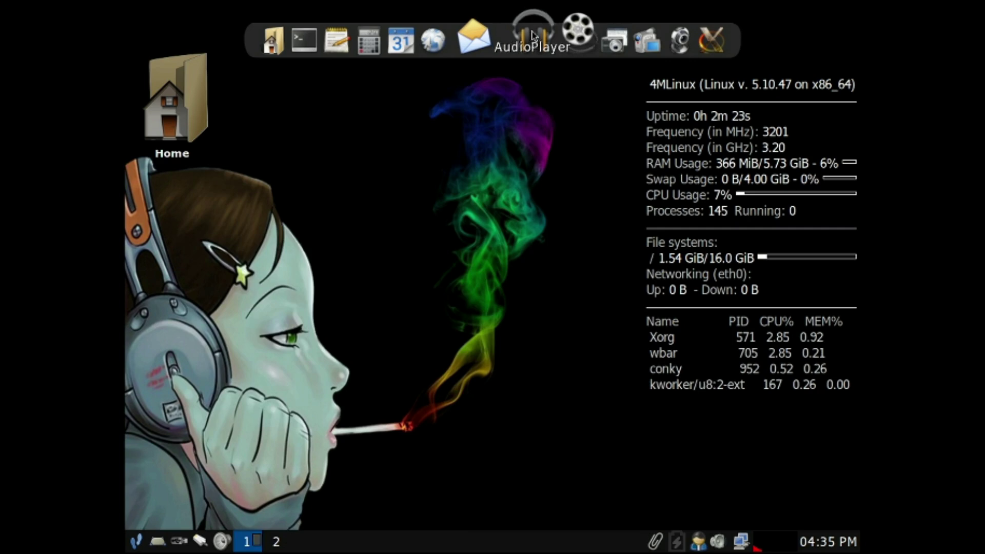
- Open and close the AudioPlayer, then launch the Sylpheed MailClient
click(533, 36)
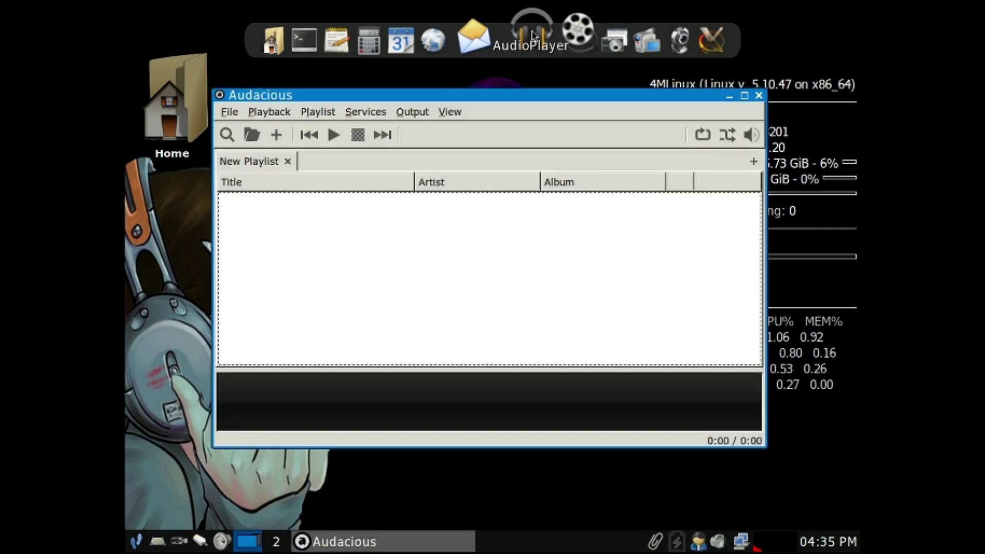
click(759, 95)
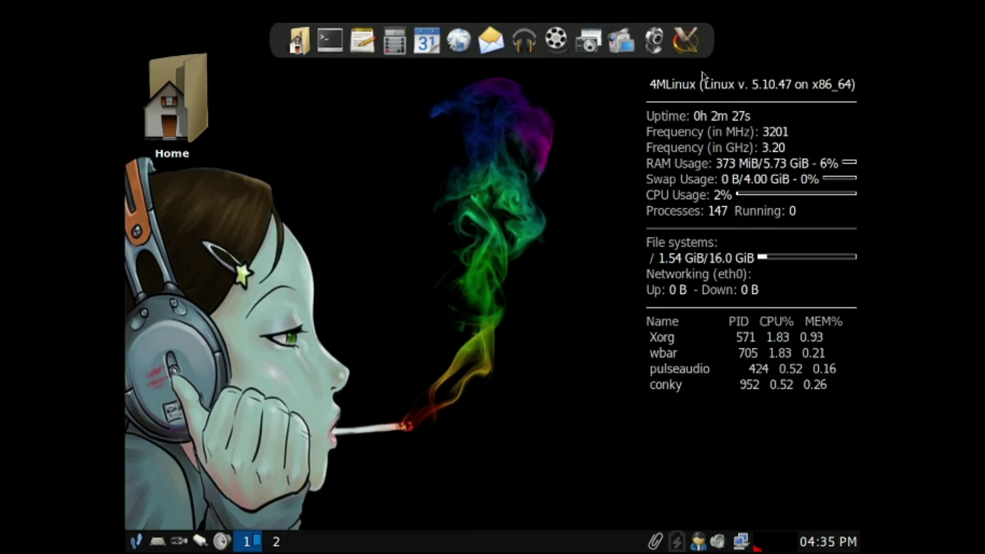
click(501, 30)
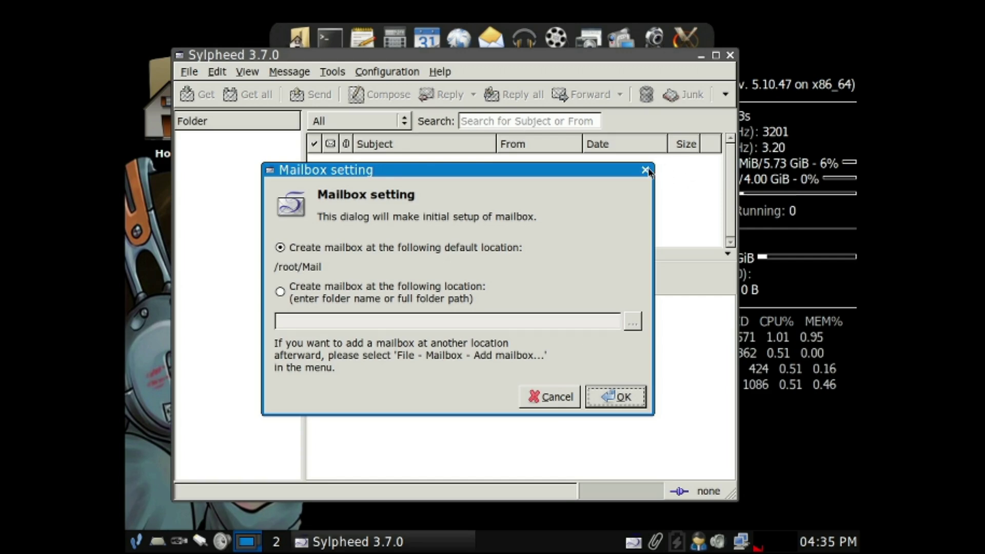
- Cancel and confirm skipping both the Mailbox setting and New account setup, then close Sylpheed
click(563, 406)
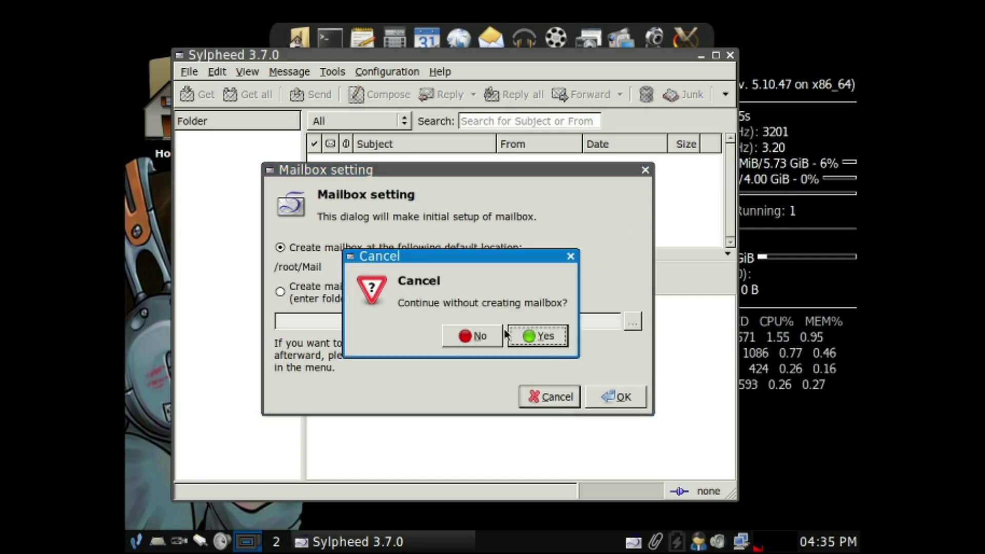
click(537, 337)
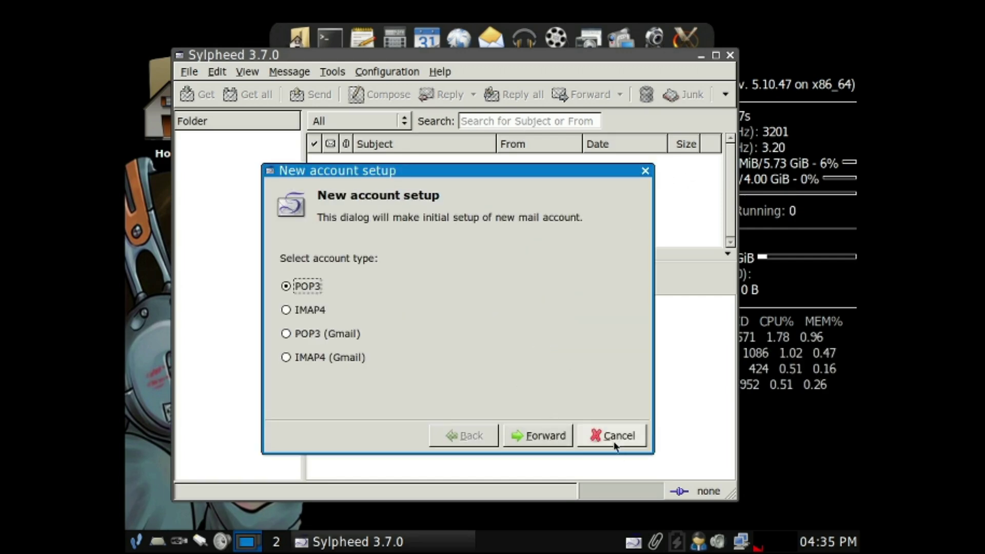
click(614, 441)
click(521, 360)
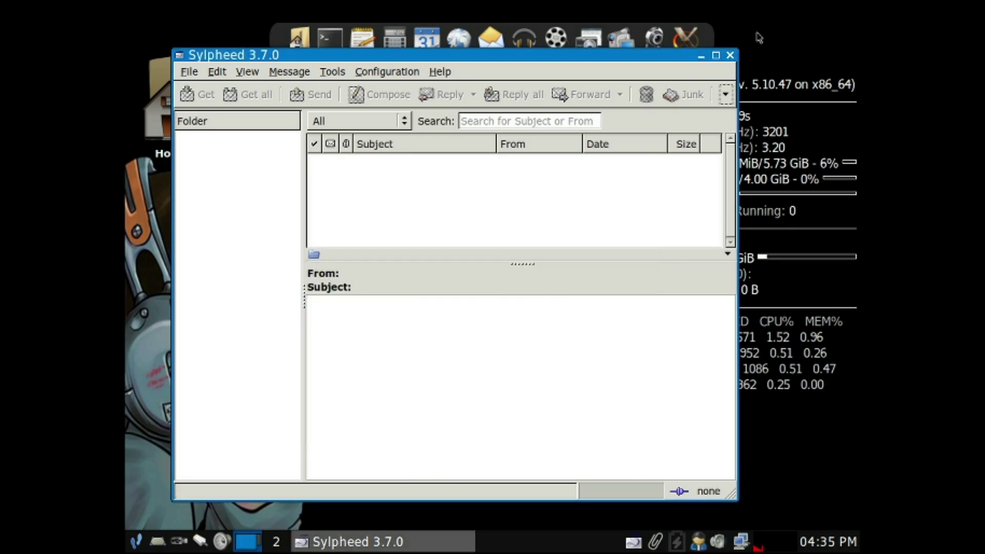
click(731, 56)
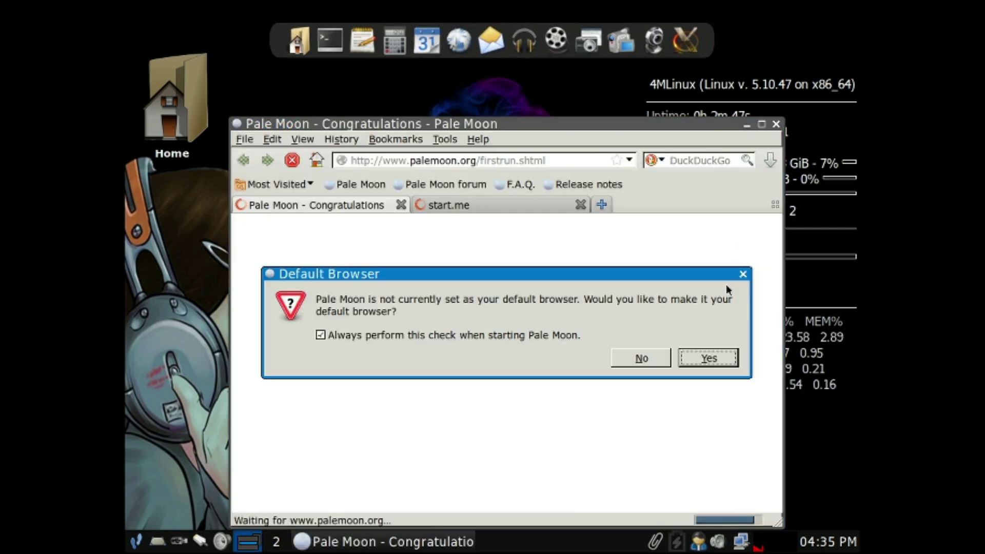
- Dismiss Pale Moon's default-browser prompt and close the browser along with both its tabs
click(743, 274)
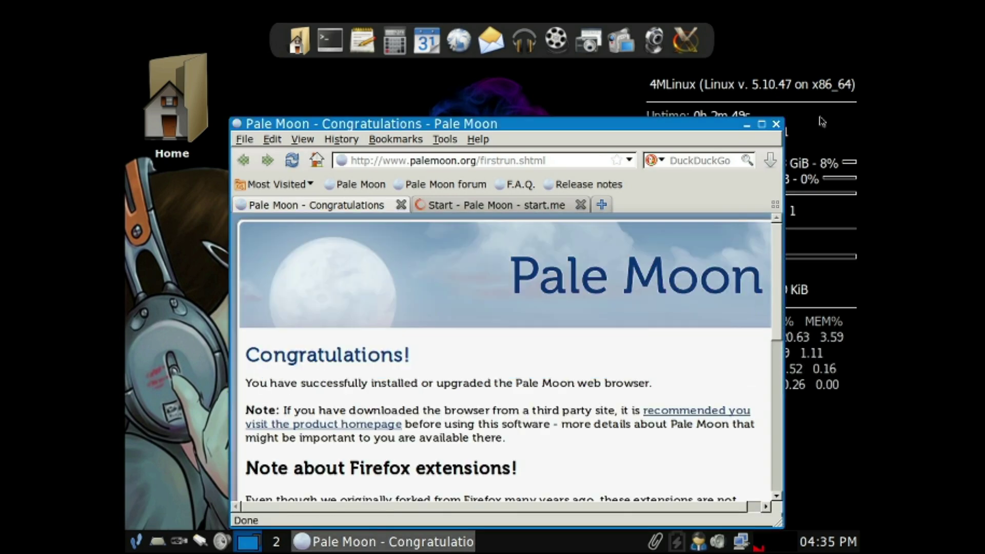
click(775, 124)
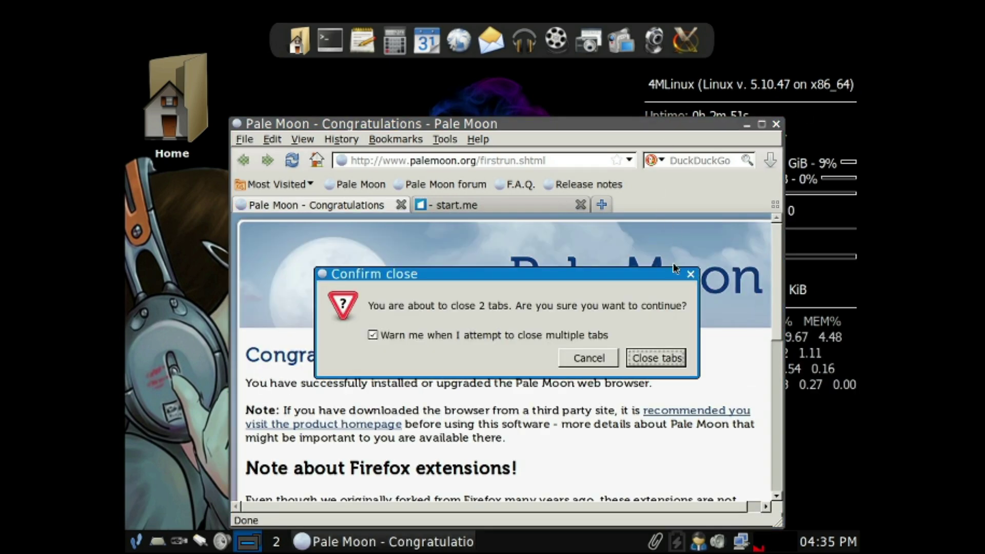
click(656, 357)
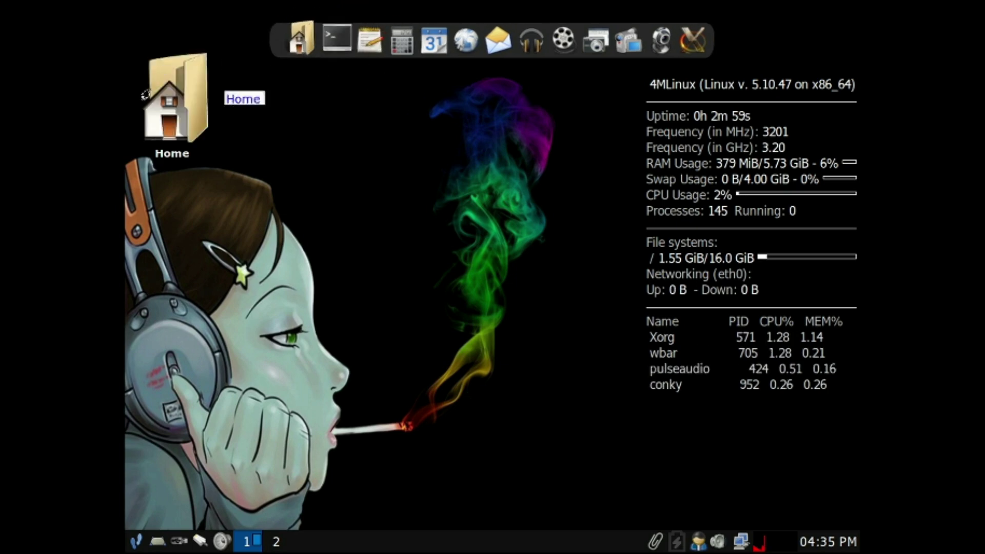
- Switch IdeskON/OFF, view and dismiss the desktop context menu, then open the JWM application menu
click(310, 44)
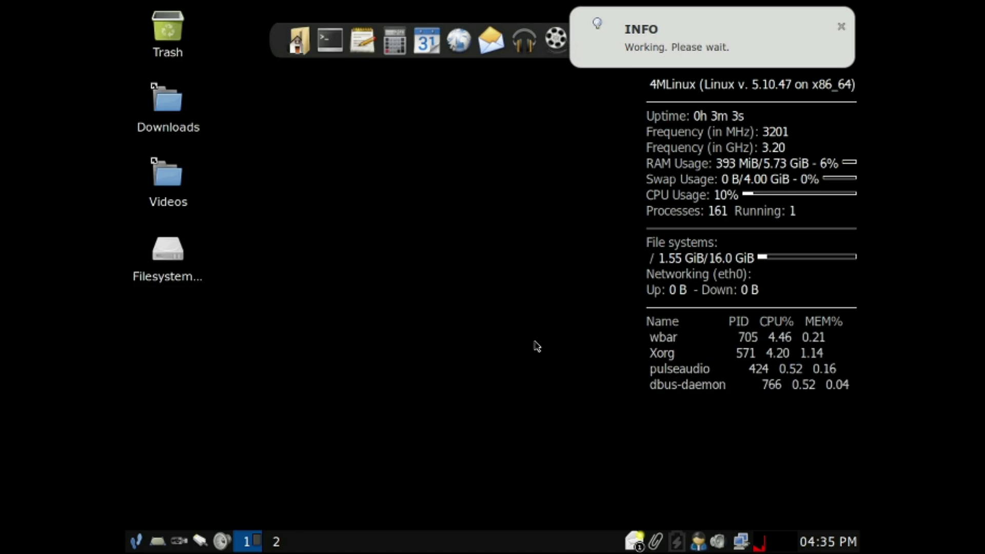
right_click(386, 175)
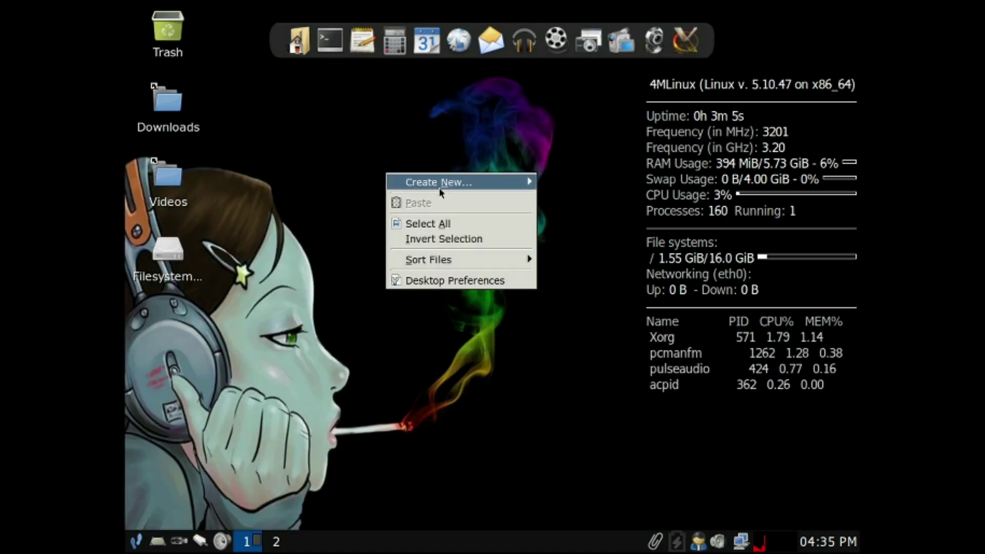
click(331, 168)
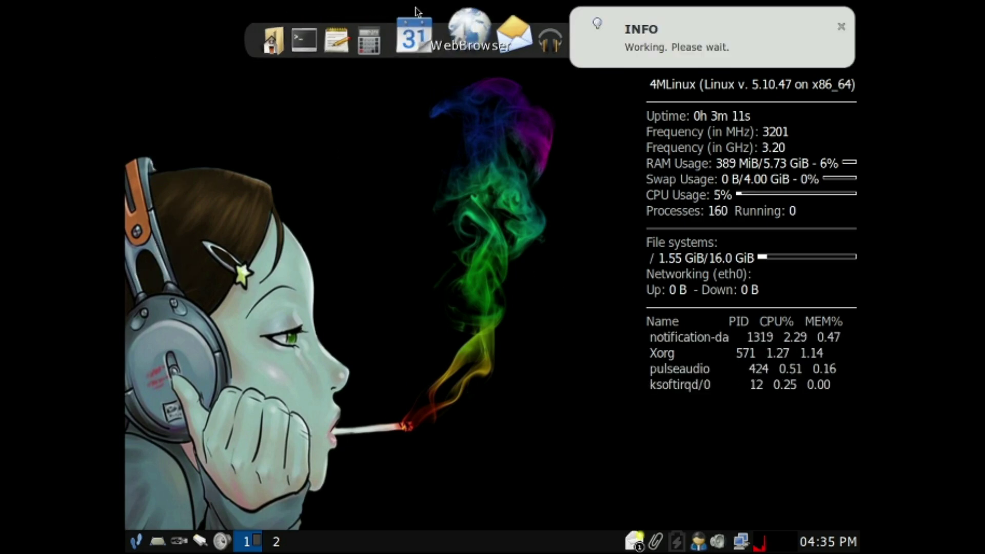
right_click(367, 218)
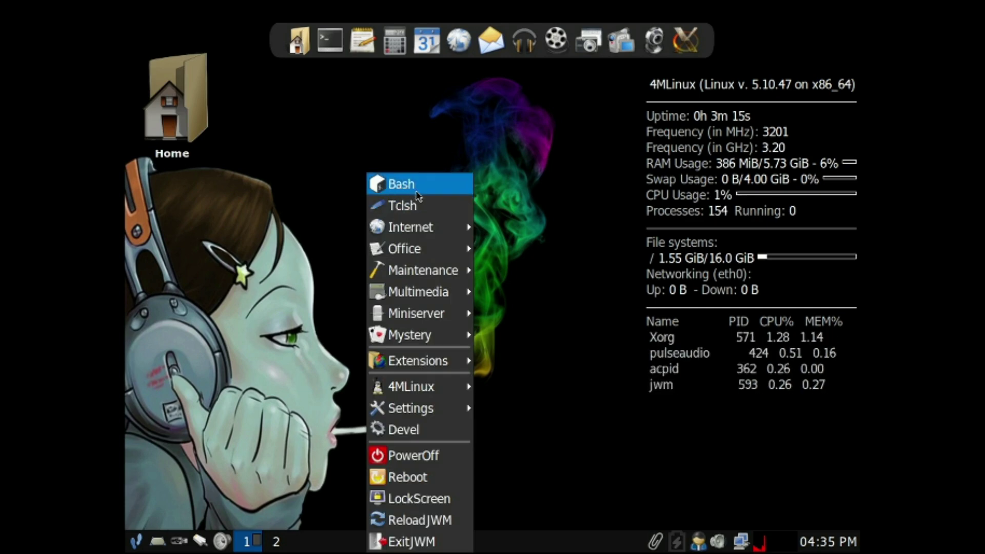
- Launch the LibreOffice installer from the application menu's Extensions > Office submenu
mouse_move(439, 229)
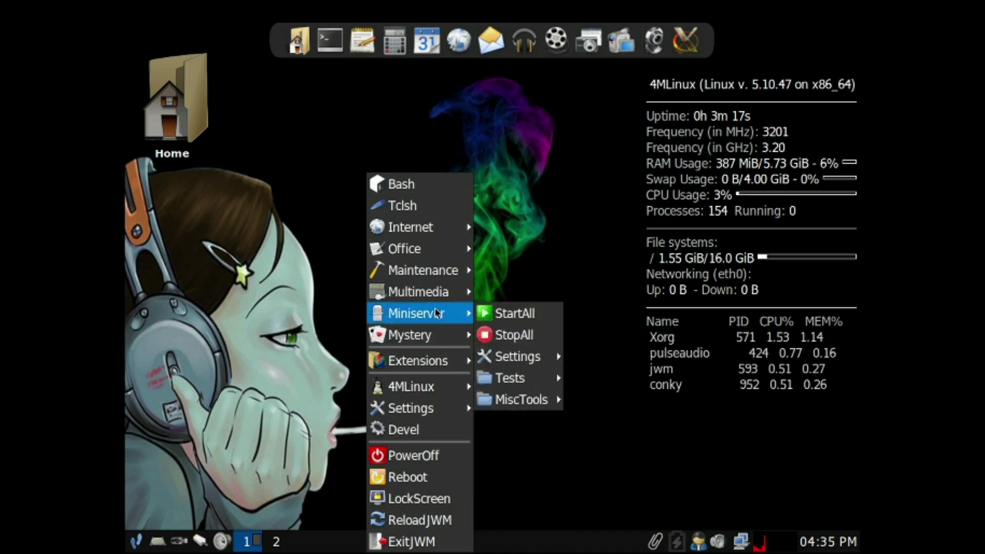
click(331, 159)
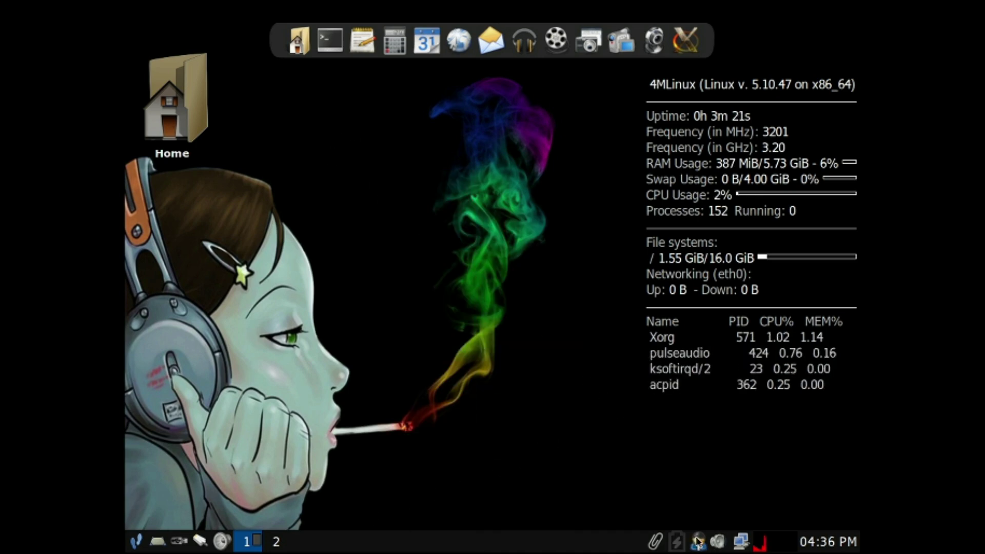
click(324, 143)
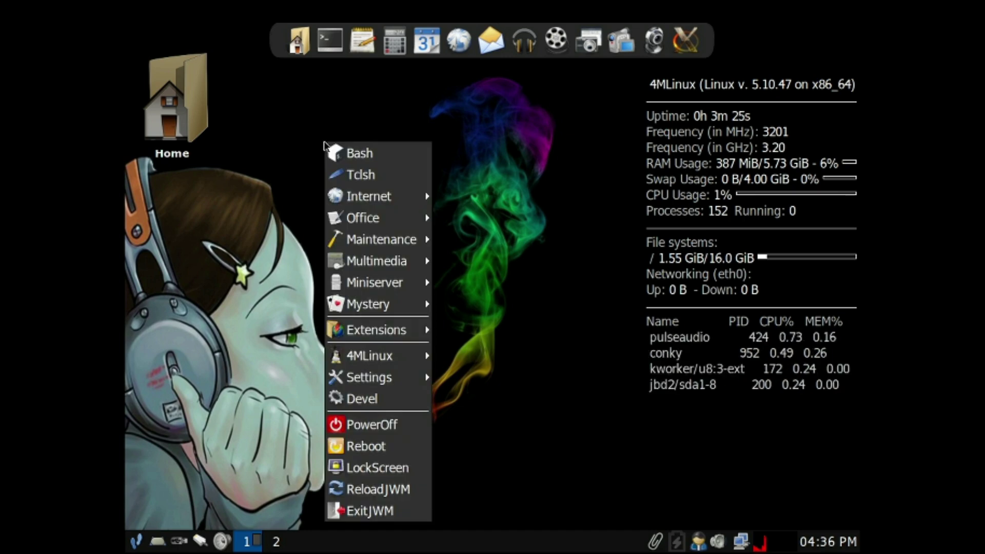
mouse_move(405, 204)
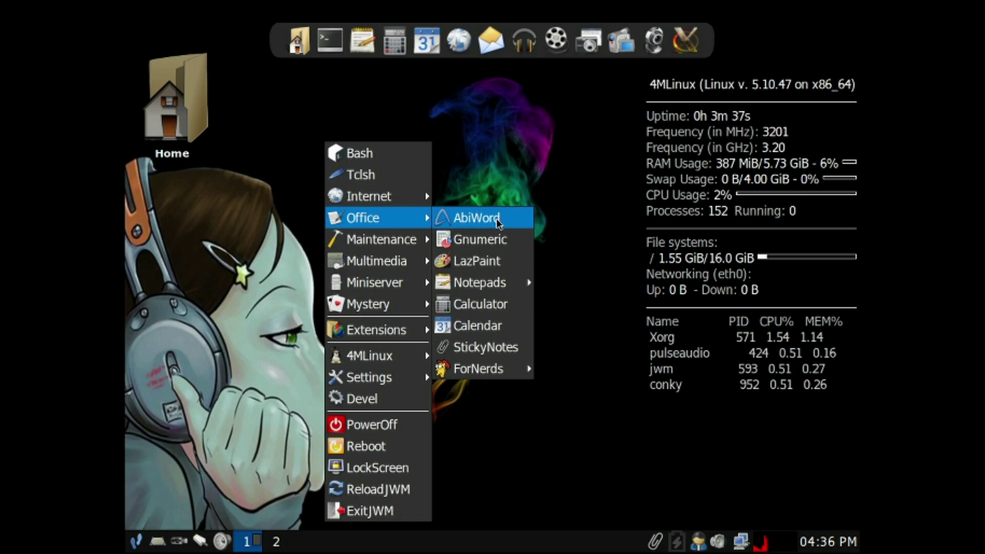
mouse_move(388, 323)
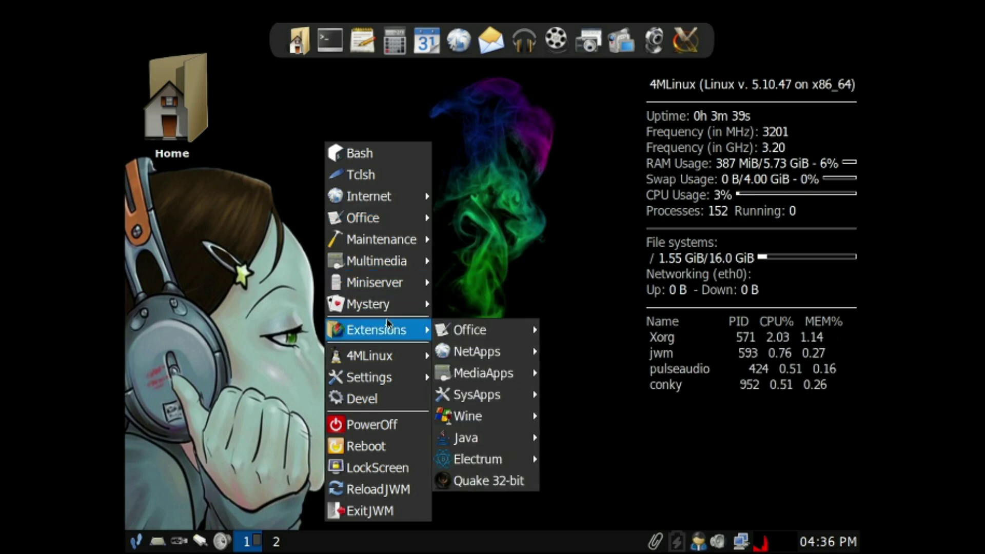
mouse_move(470, 331)
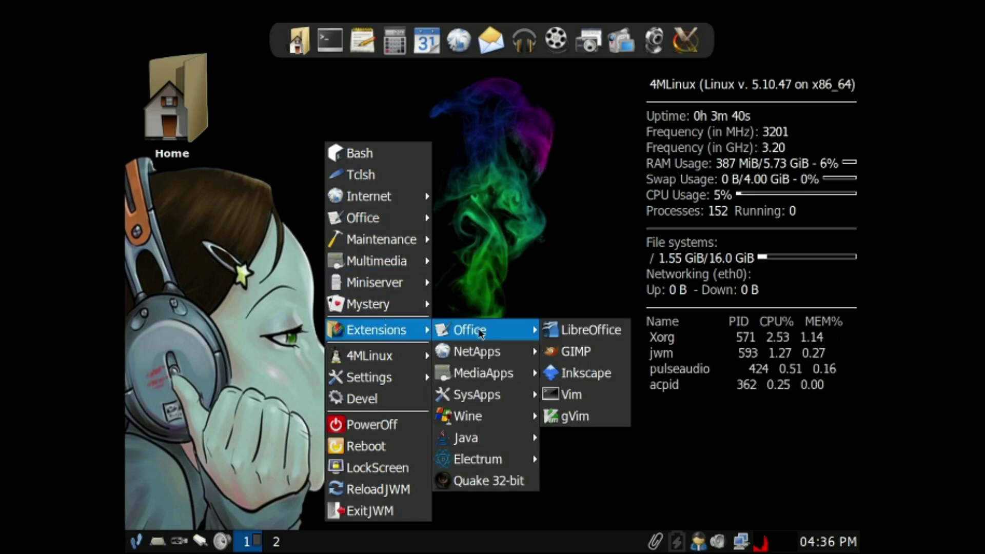
click(583, 332)
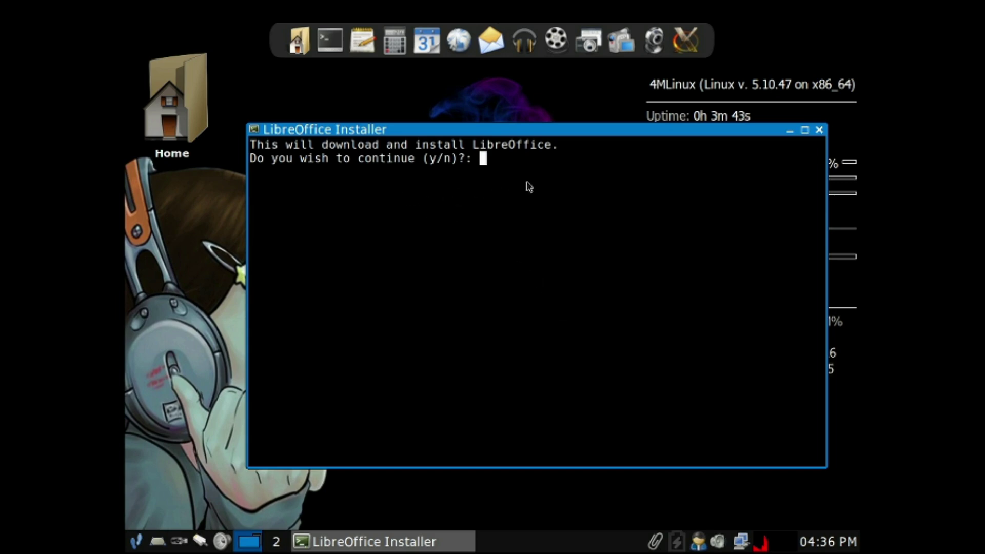
- Close the LibreOffice installer and launch Extensions > NetApps > Chromium from the Start menu
click(820, 130)
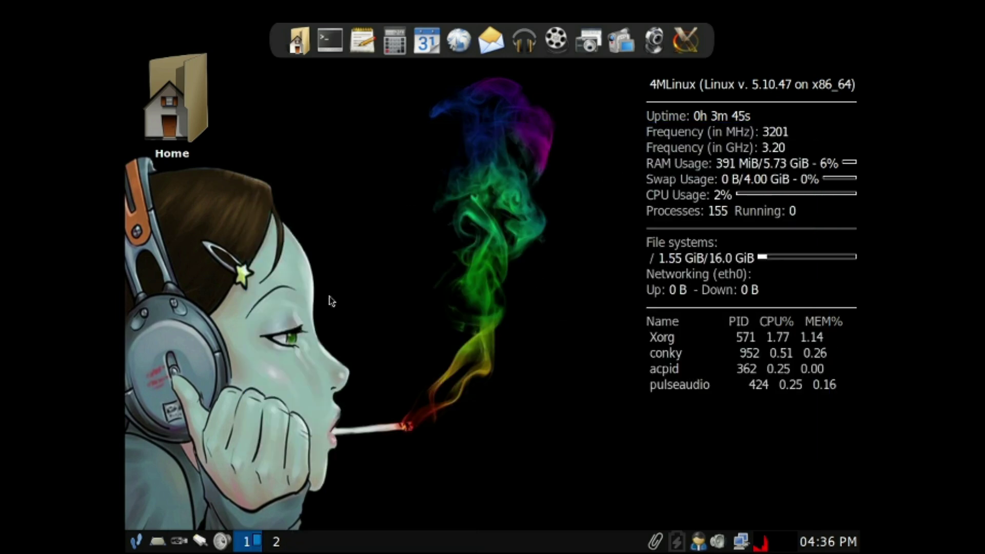
click(136, 541)
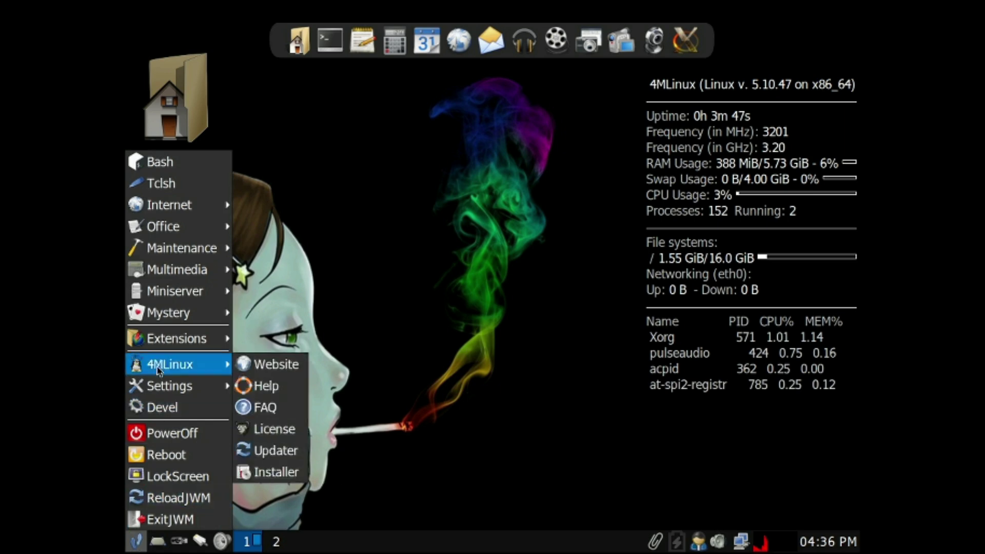
mouse_move(175, 338)
mouse_move(263, 354)
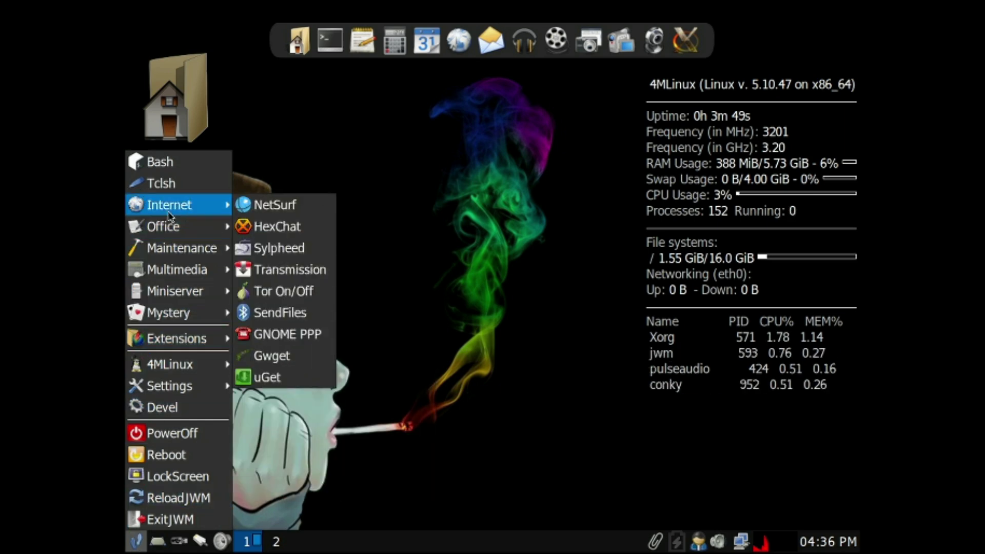
mouse_move(171, 229)
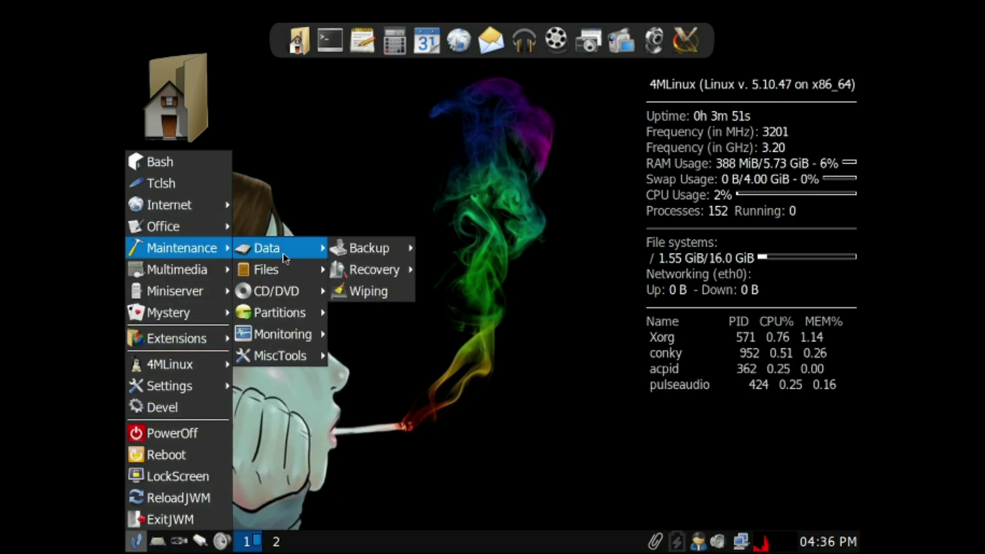
mouse_move(282, 310)
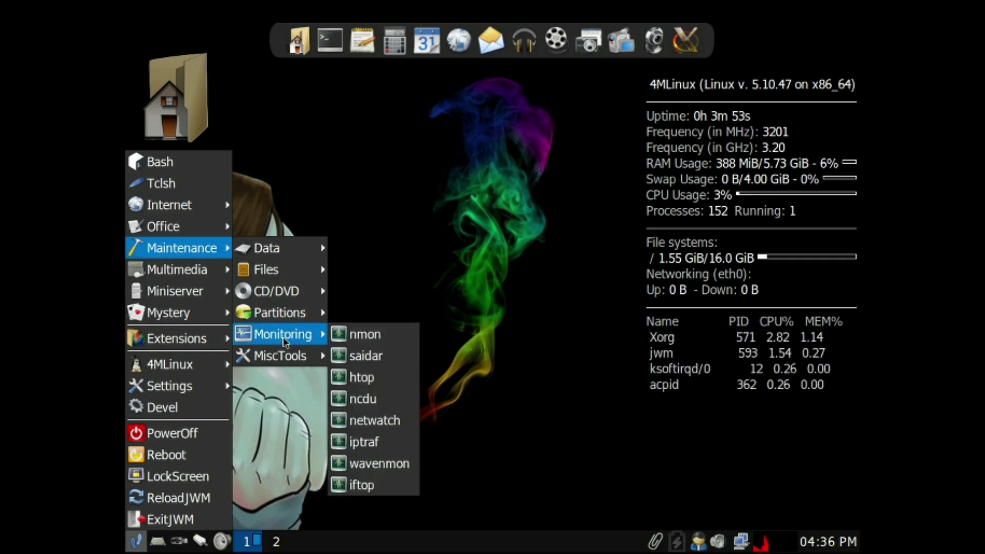
mouse_move(245, 333)
mouse_move(197, 293)
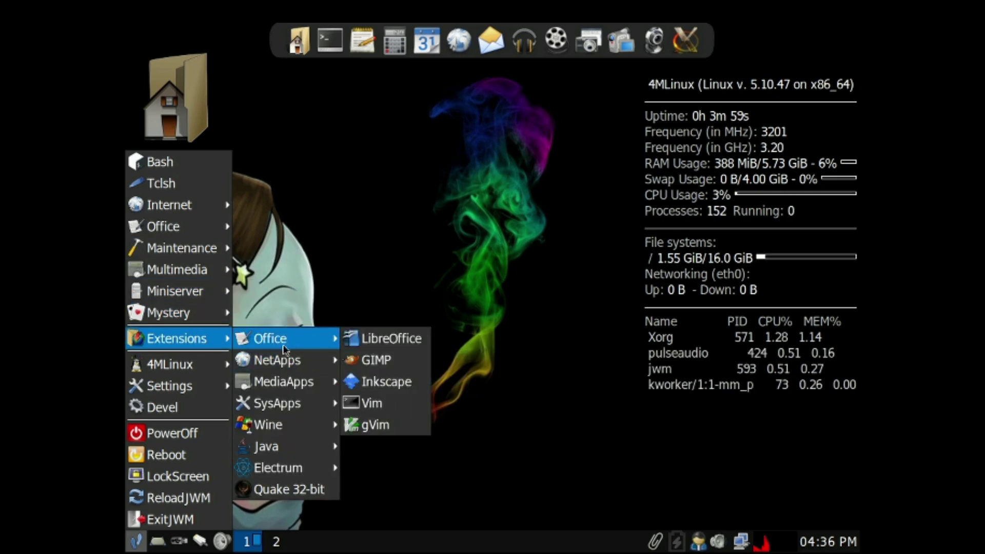
mouse_move(299, 368)
mouse_move(378, 368)
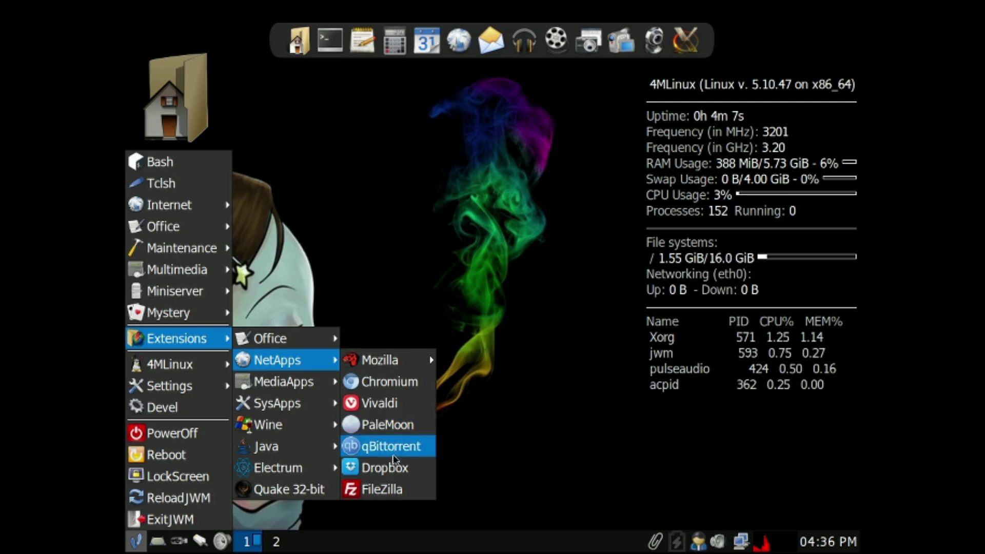
click(373, 388)
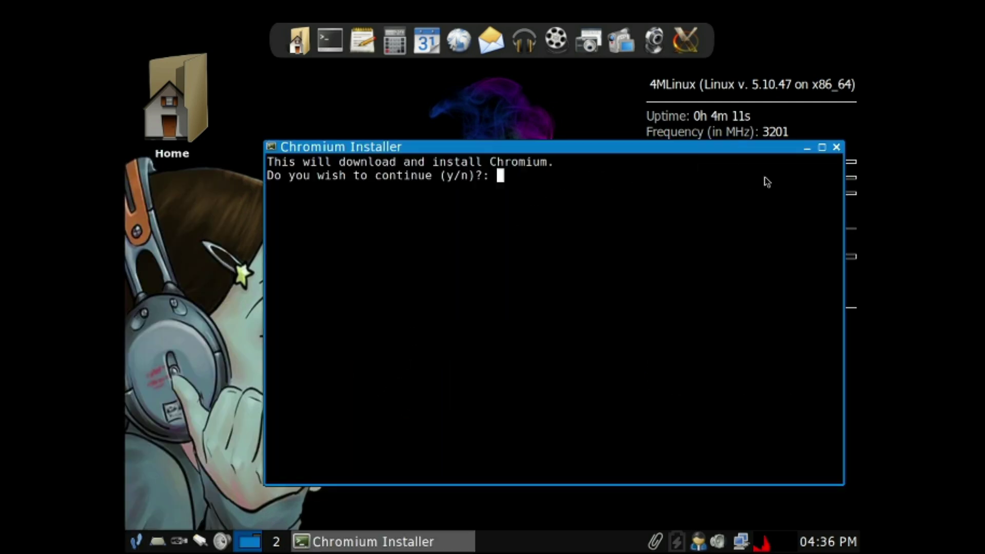
- Close the Chromium installer, launch Mystery > OldCool > Duke3D, then close its installer without downloading
click(836, 149)
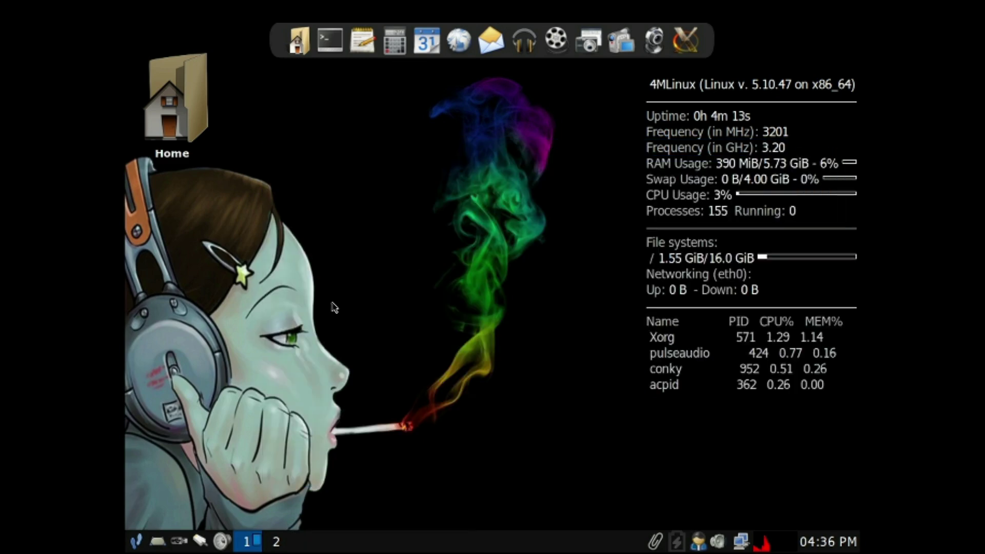
click(134, 545)
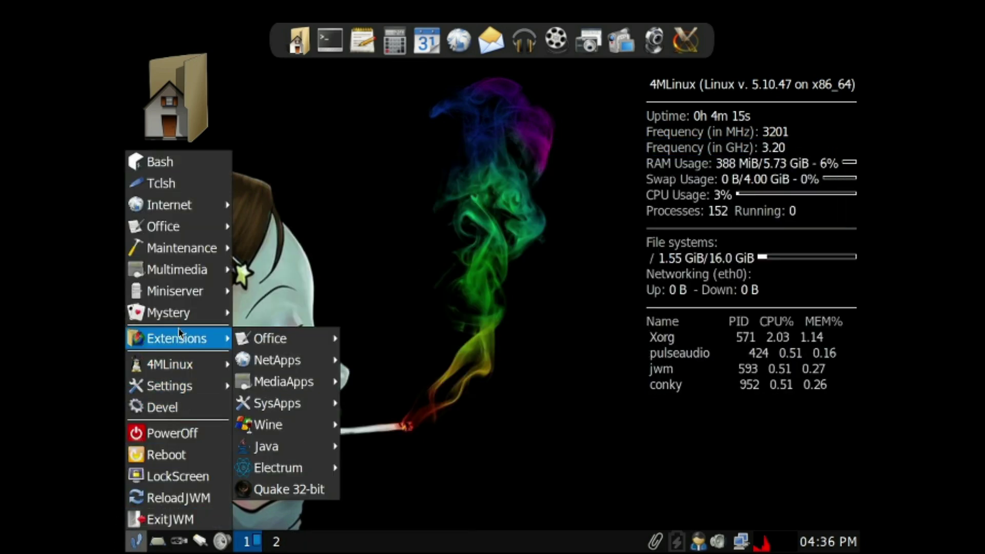
mouse_move(288, 428)
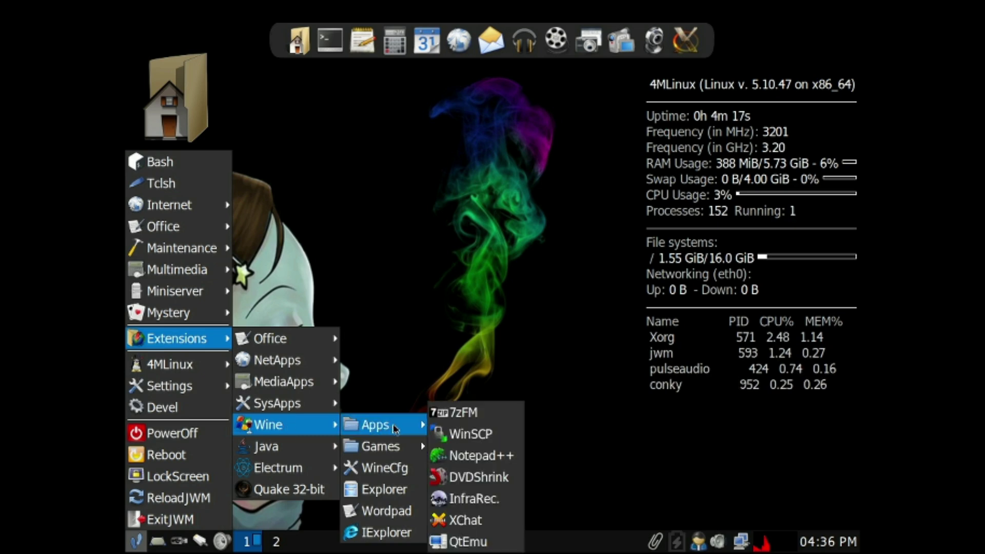
mouse_move(168, 316)
mouse_move(288, 315)
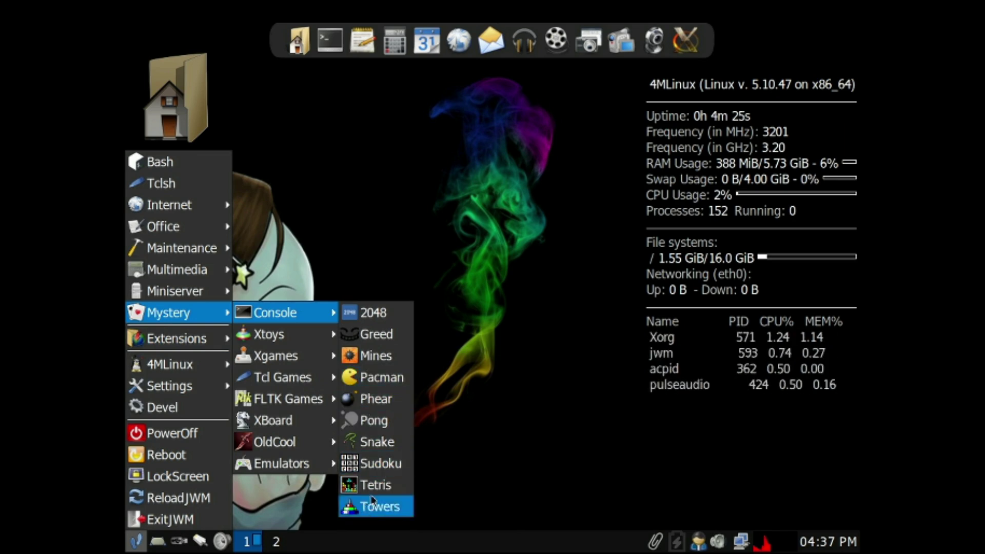
mouse_move(287, 335)
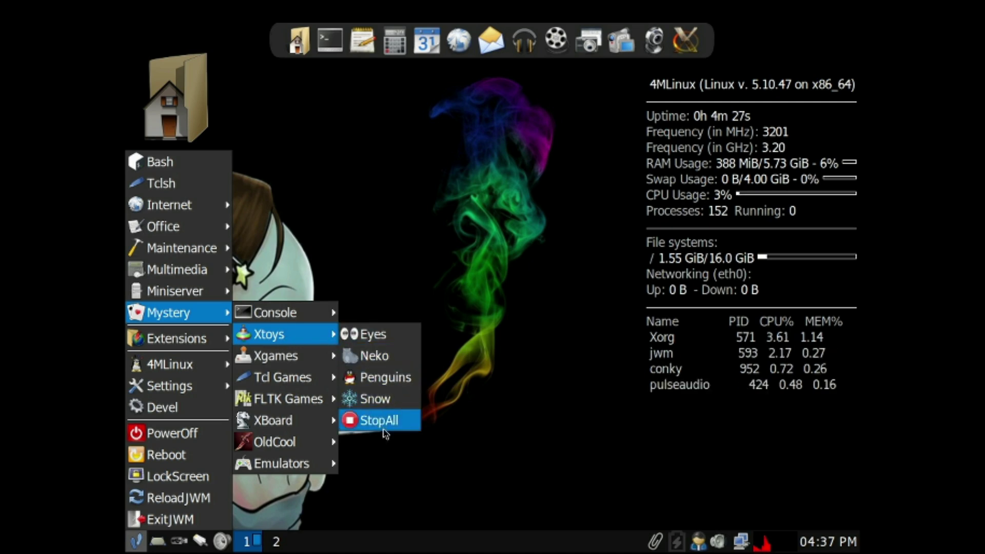
mouse_move(299, 375)
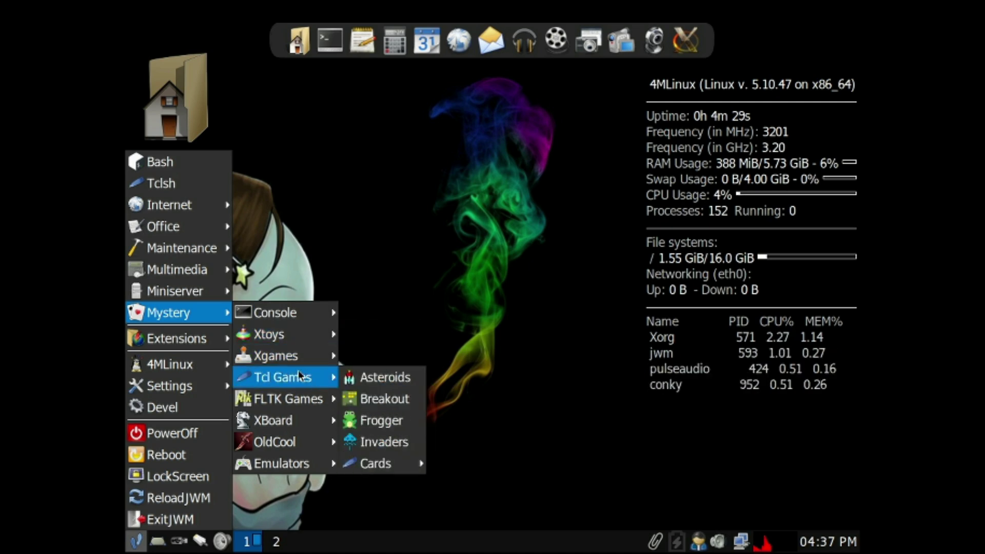
mouse_move(298, 420)
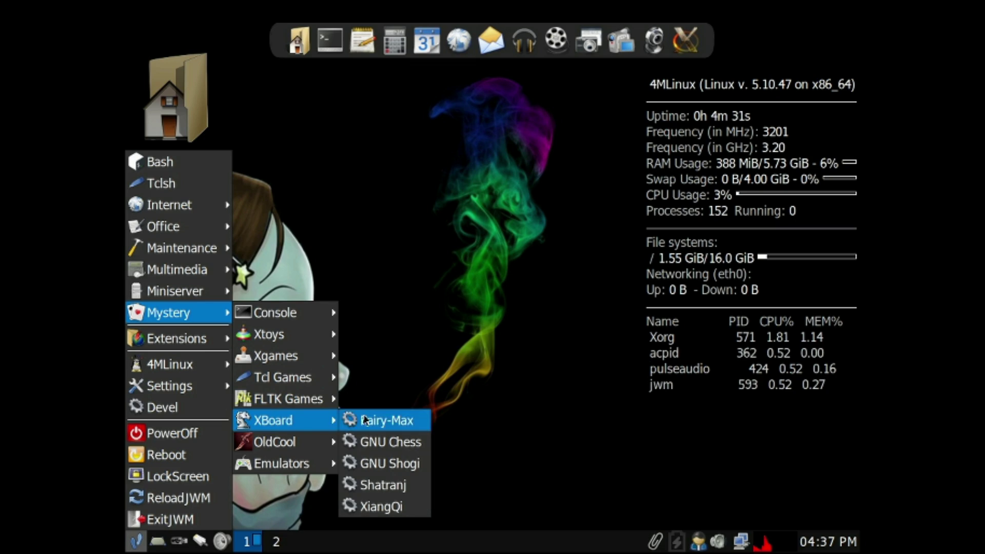
mouse_move(285, 446)
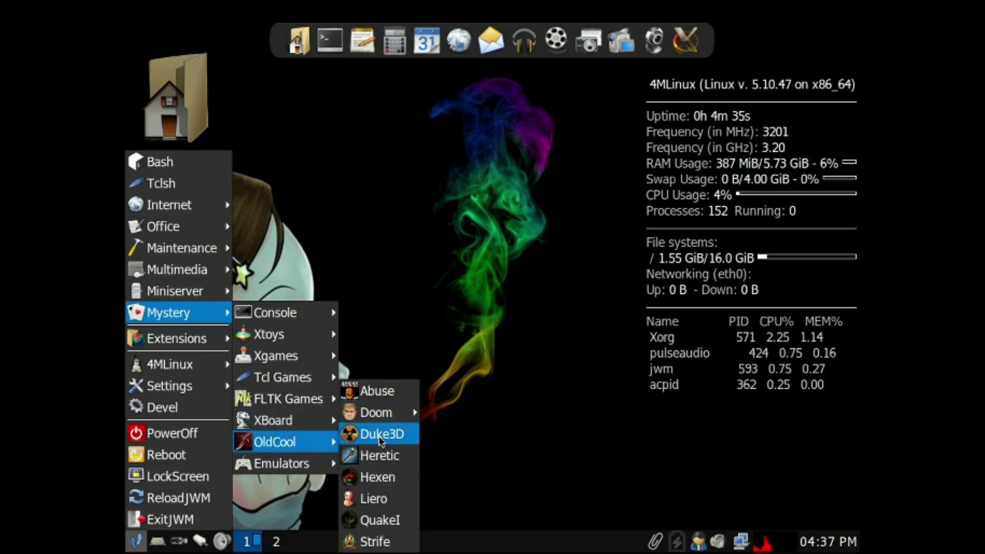
mouse_move(379, 414)
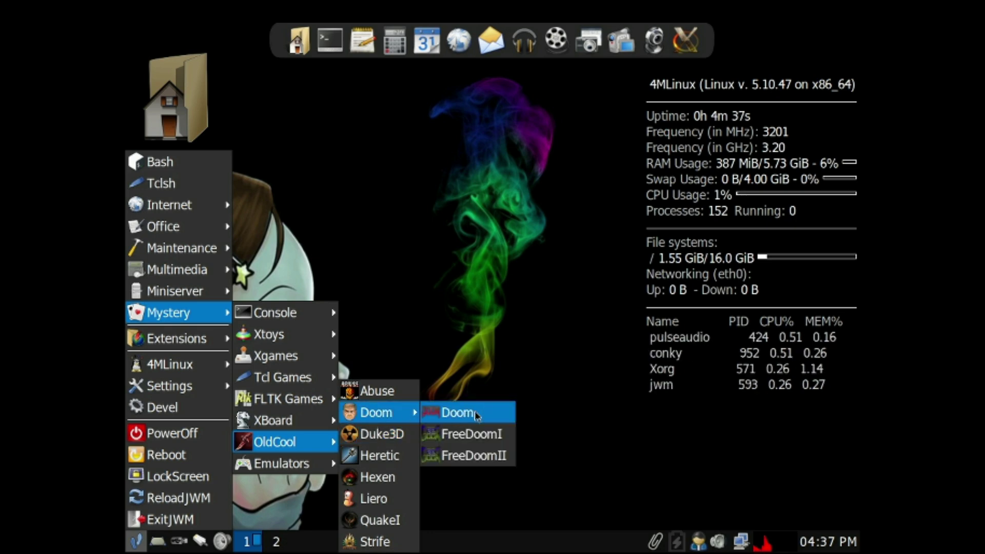
click(396, 434)
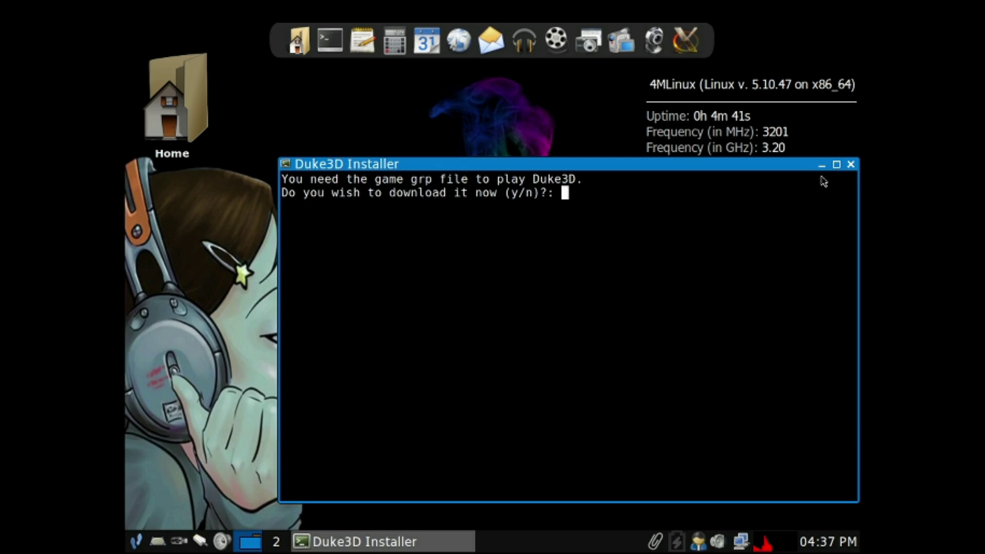
click(851, 164)
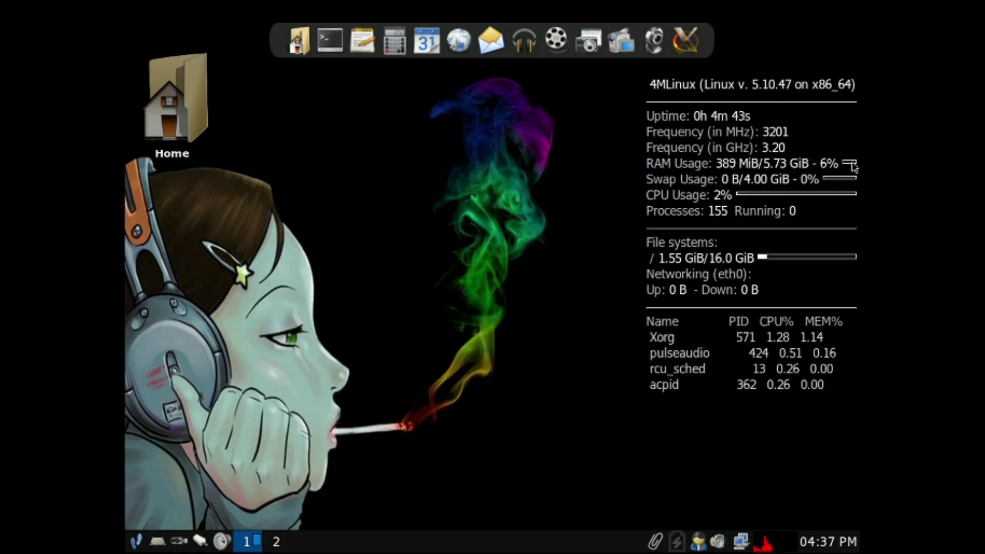
click(136, 540)
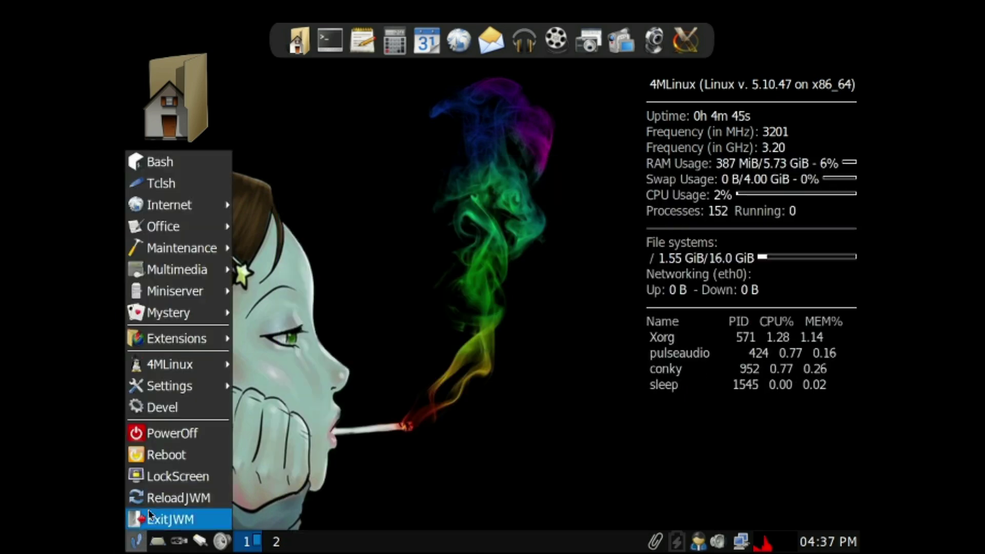
mouse_move(171, 386)
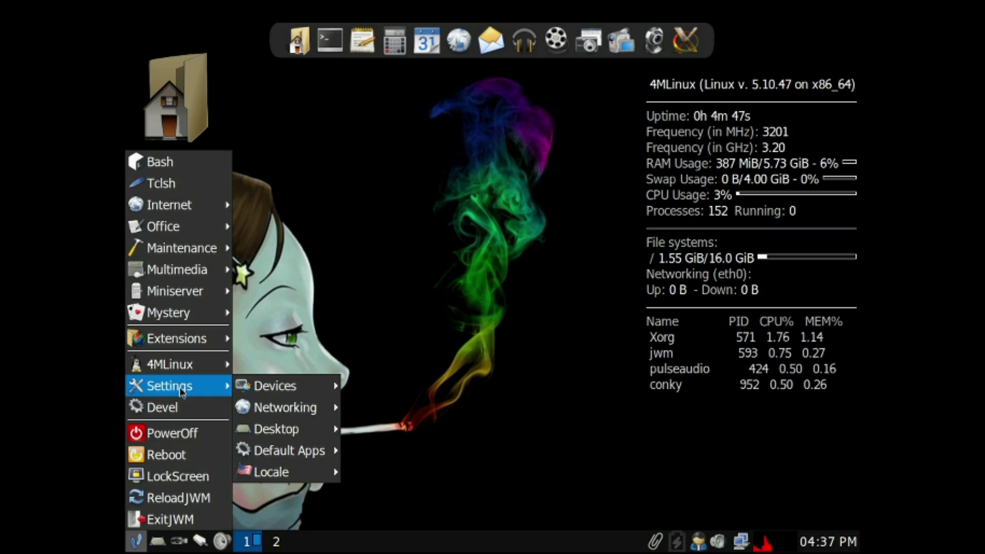
mouse_move(191, 349)
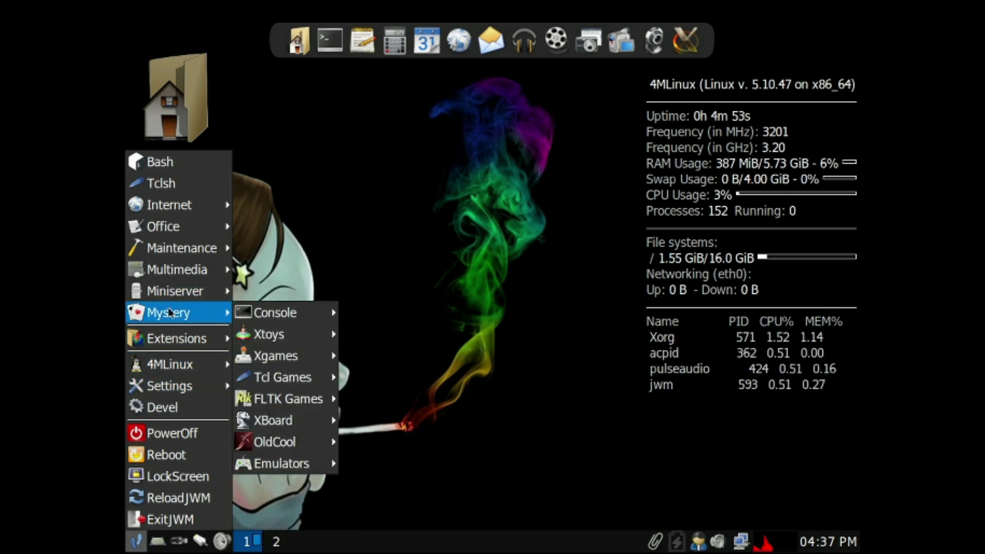
mouse_move(127, 302)
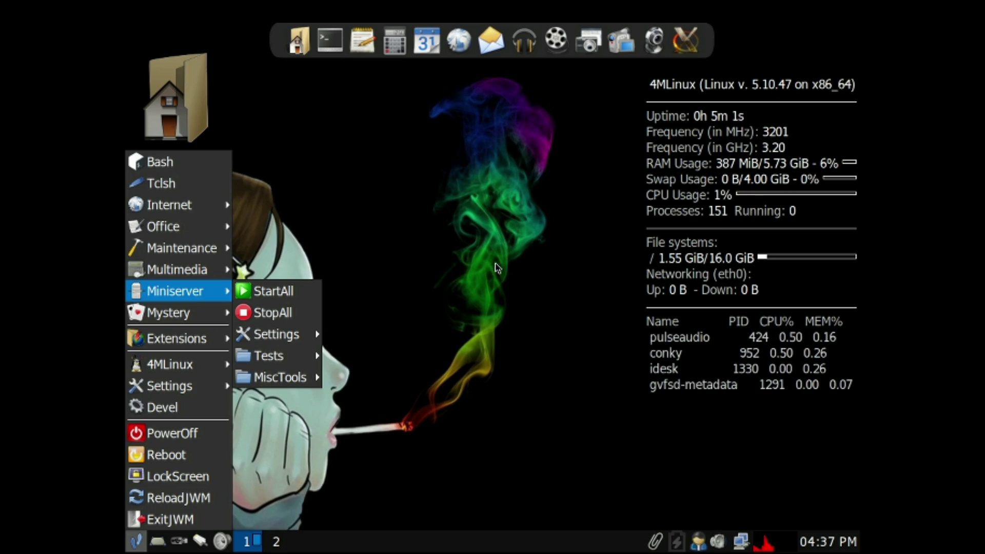
click(418, 244)
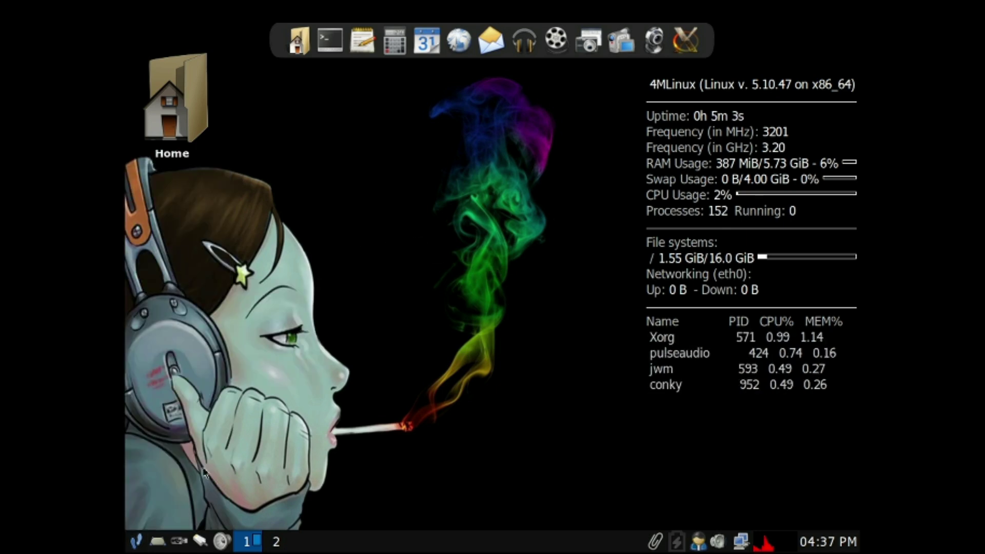
click(135, 542)
- Browse the Internet and Maintenance submenus, then show Multimedia > Let's play with Celluloid, Audacious and FlMusic
mouse_move(178, 202)
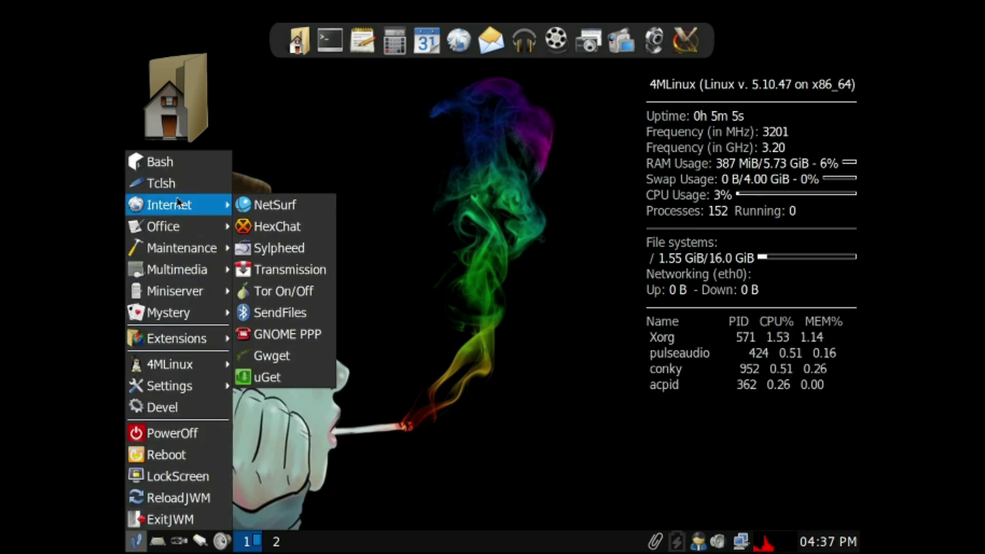
mouse_move(190, 246)
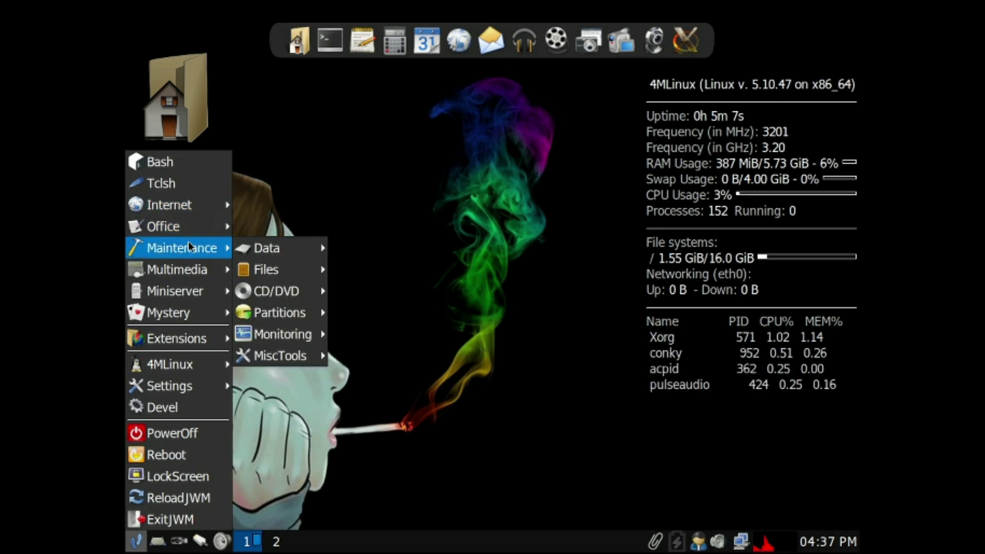
mouse_move(297, 250)
mouse_move(288, 272)
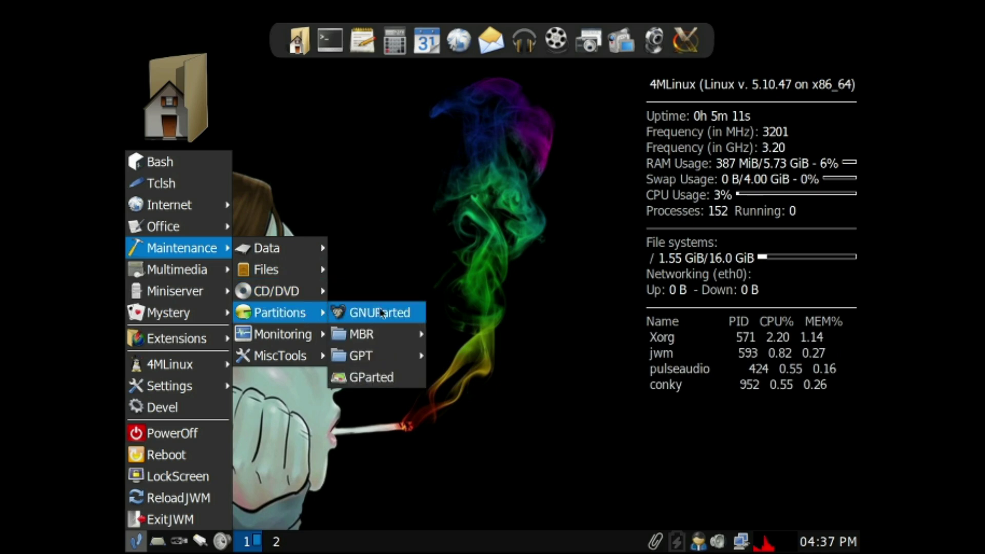
mouse_move(386, 337)
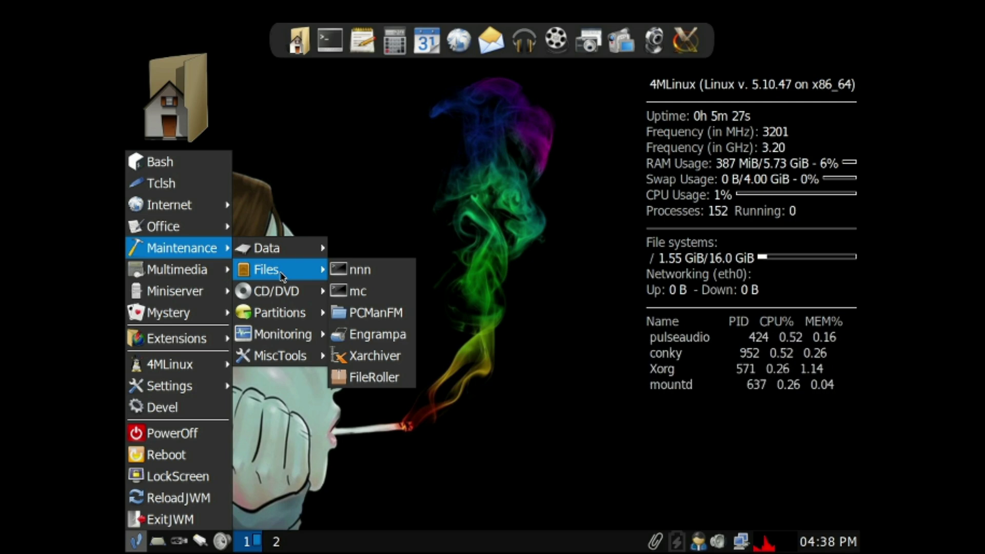
mouse_move(285, 291)
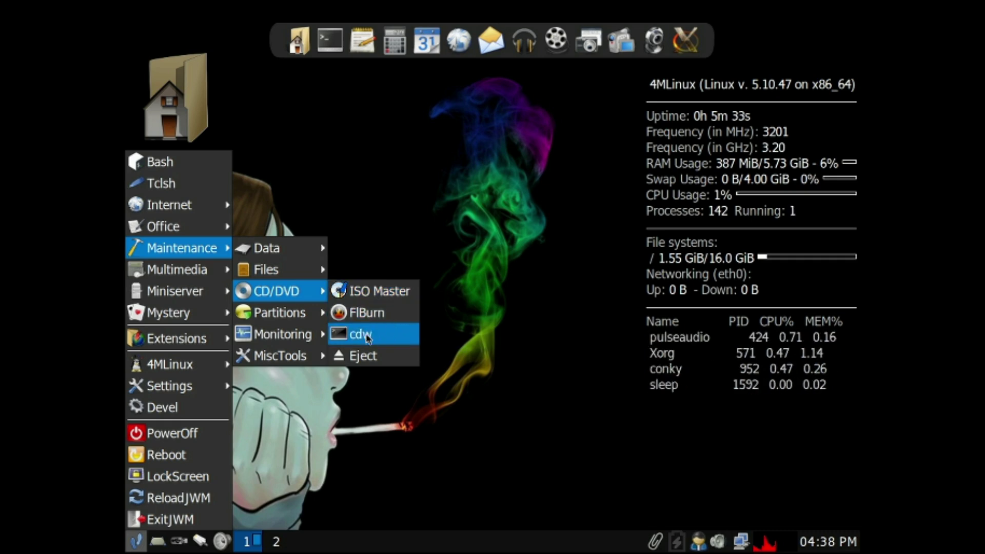
mouse_move(177, 268)
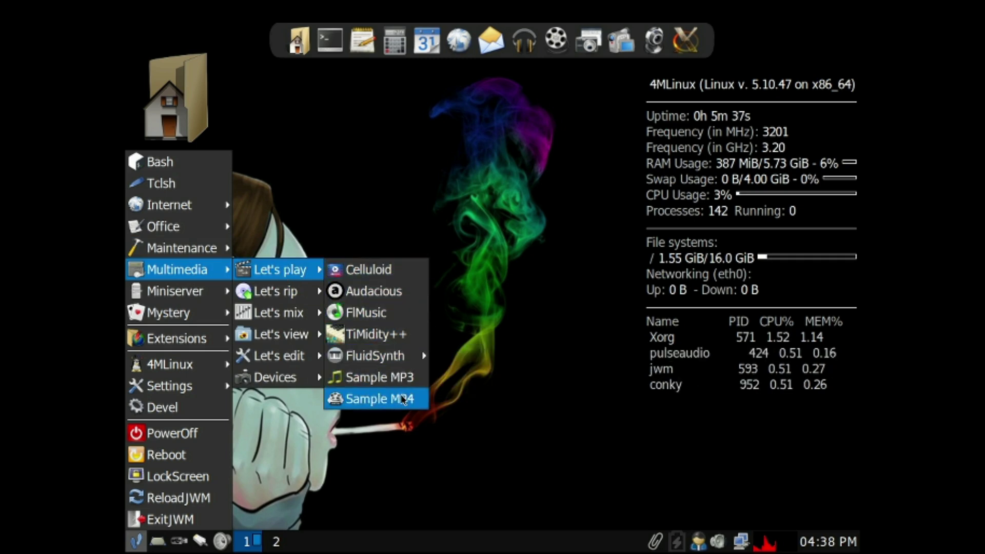
- Browse Multimedia's Let's rip, mix, edit and Devices submenus, ending on Let's view's GPicView, qpdfview, Zgv
mouse_move(402, 365)
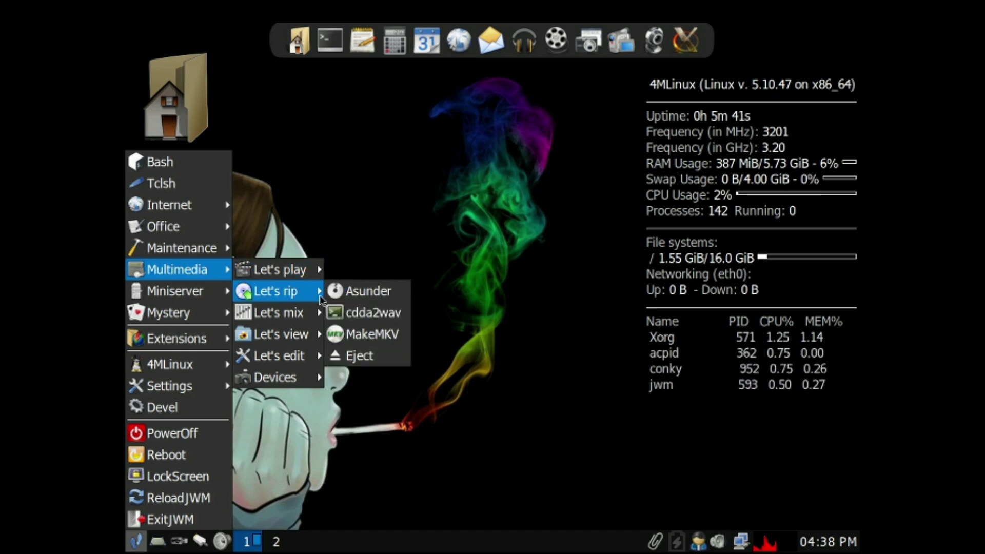
mouse_move(400, 319)
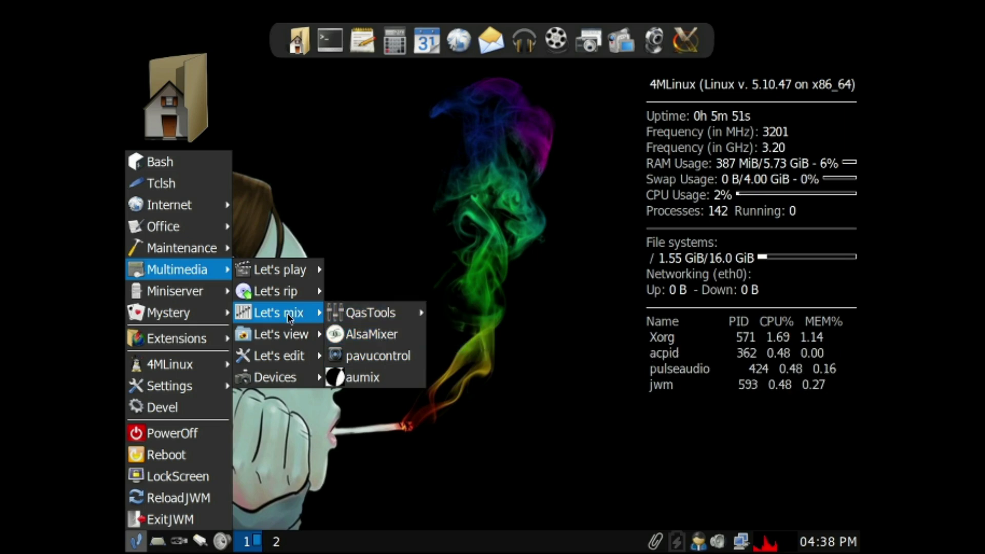
mouse_move(292, 338)
mouse_move(290, 355)
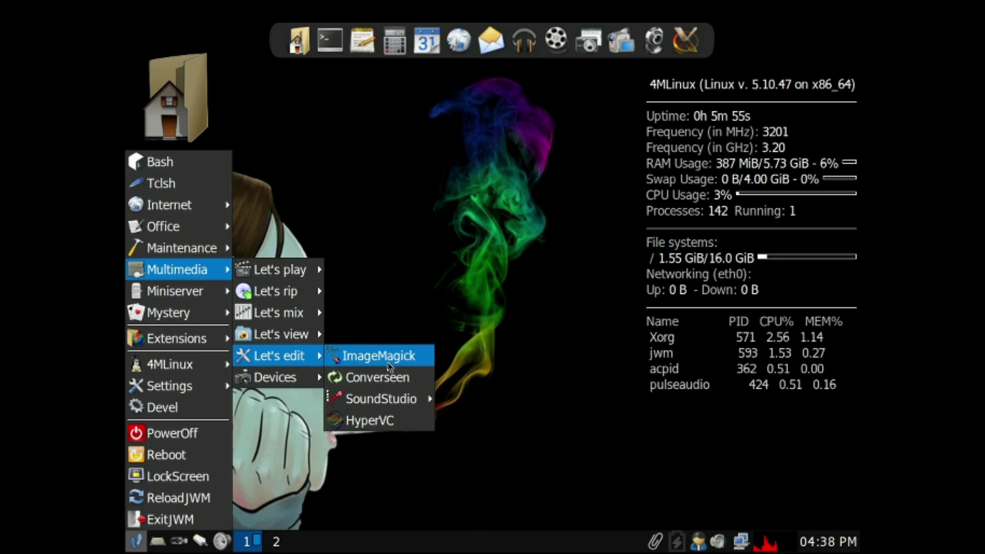
mouse_move(406, 392)
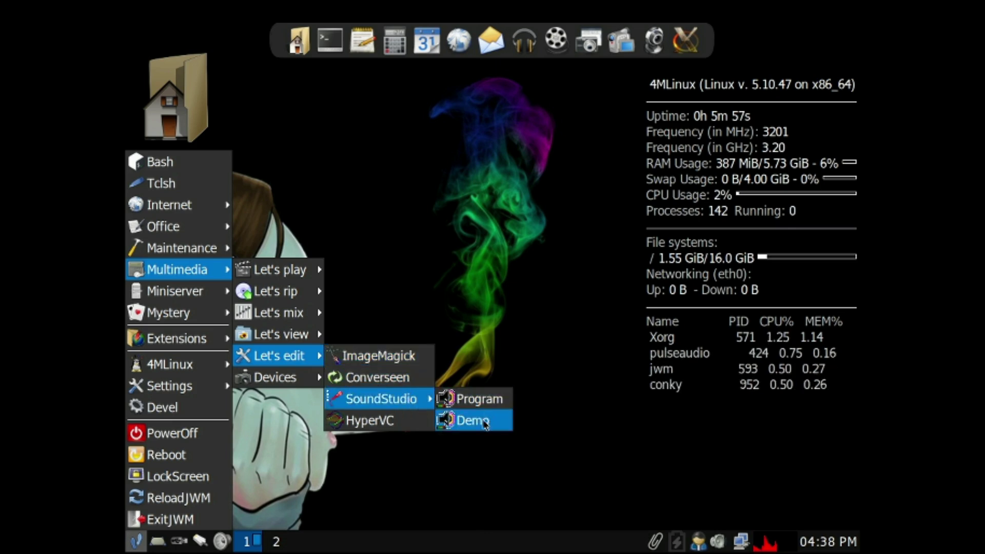
mouse_move(303, 378)
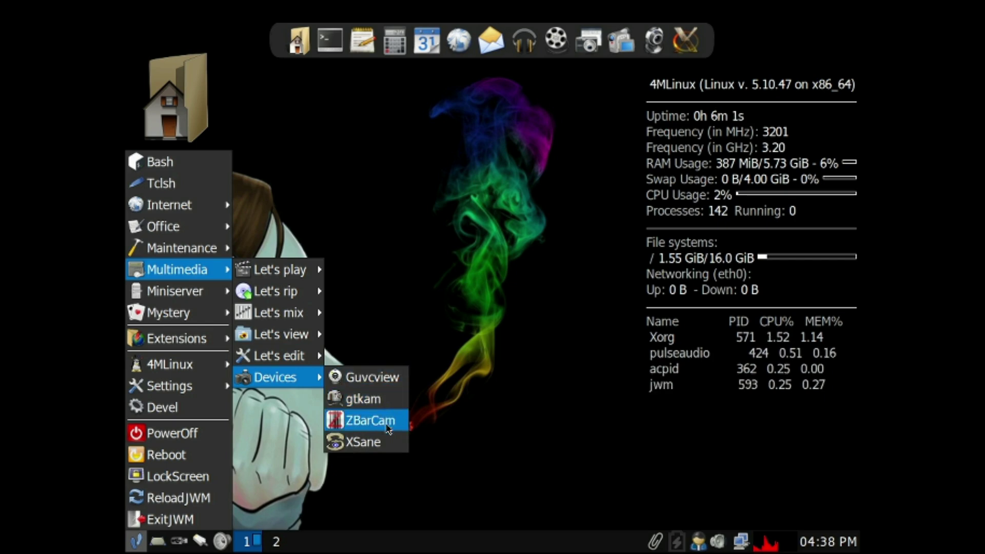
mouse_move(258, 334)
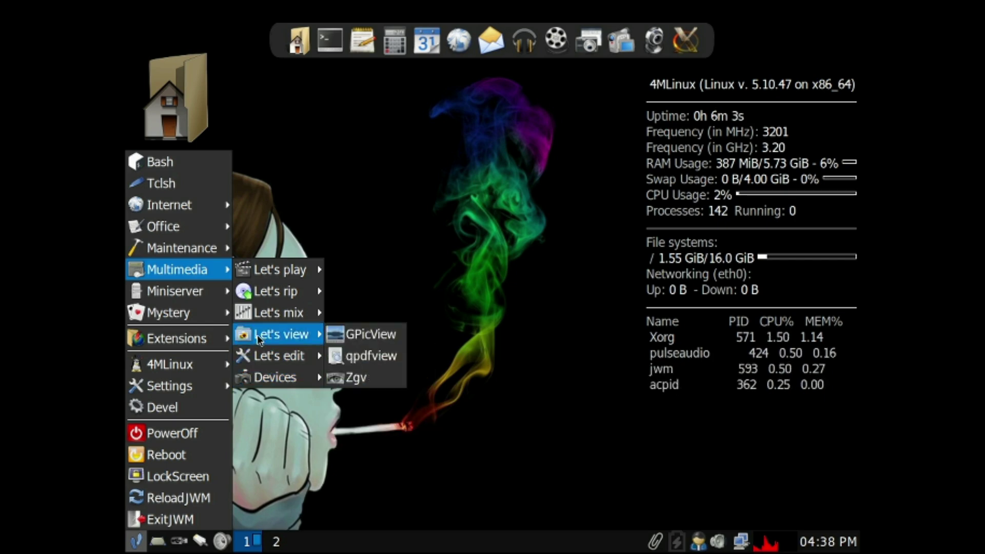